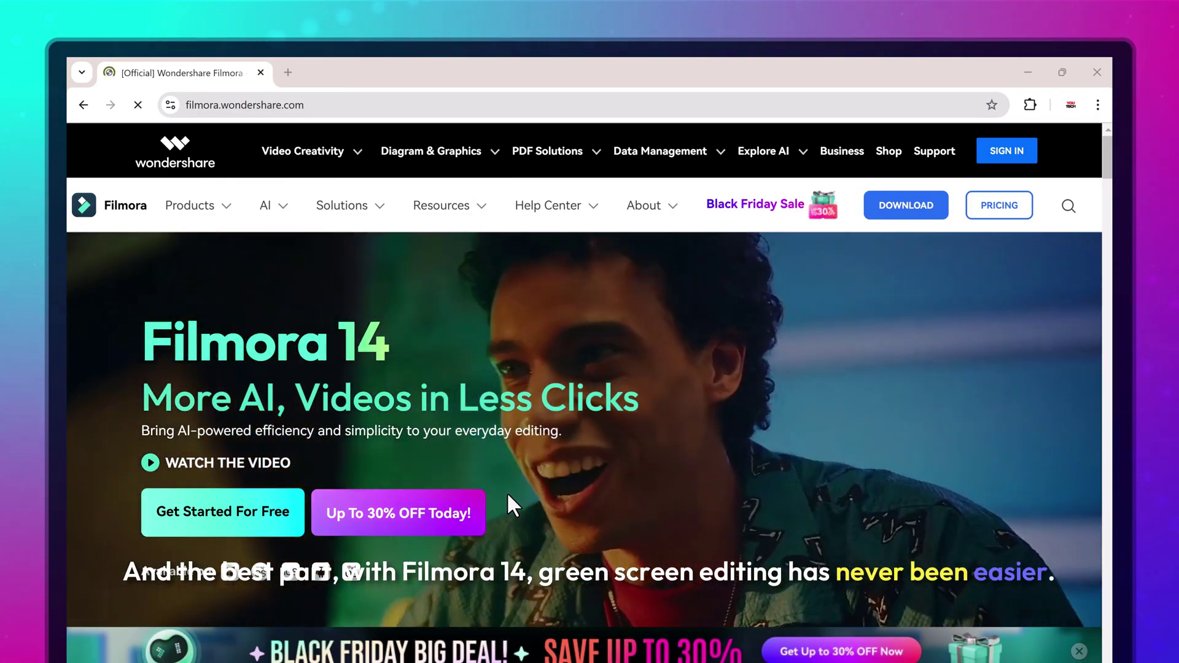
Step: Open a new, empty Filmora project from the start screen
scroll(514, 521, "down", 3)
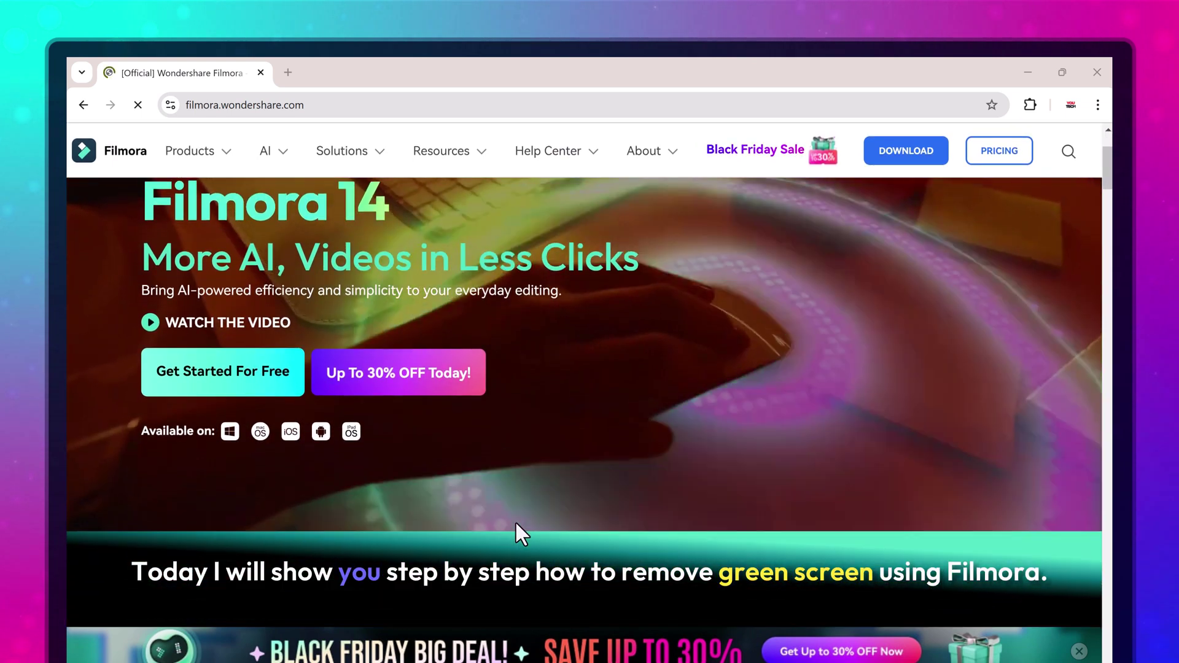
scroll(515, 521, "down", 2)
scroll(516, 524, "down", 3)
scroll(516, 523, "down", 2)
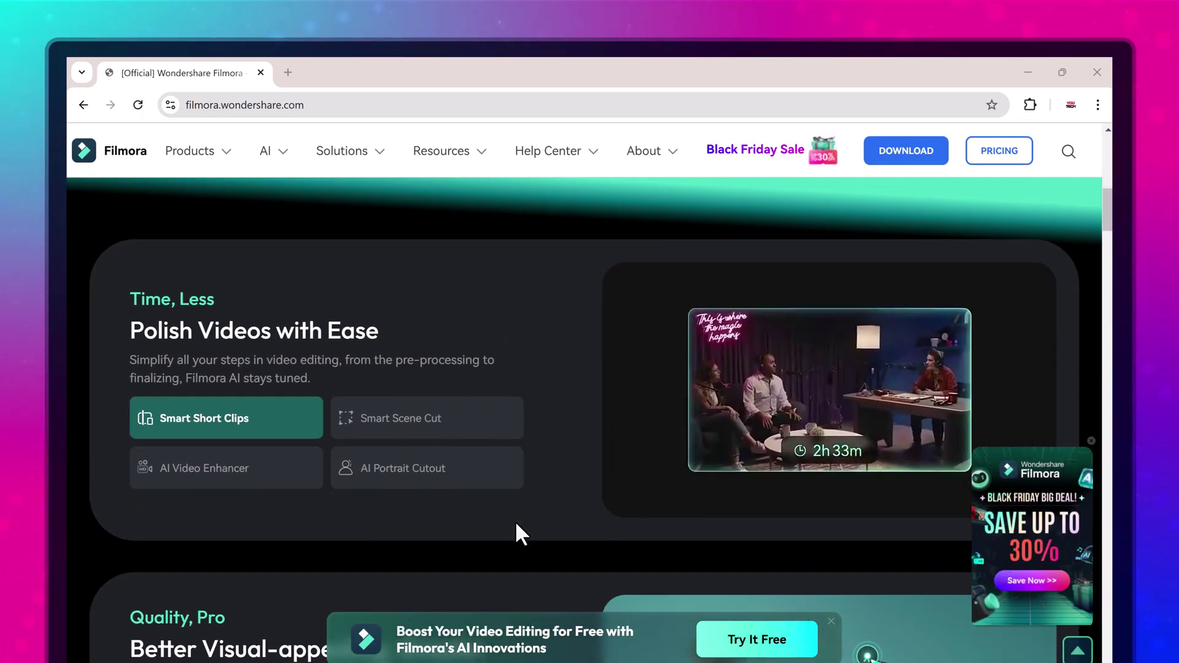
scroll(514, 528, "down", 3)
scroll(514, 528, "down", 2)
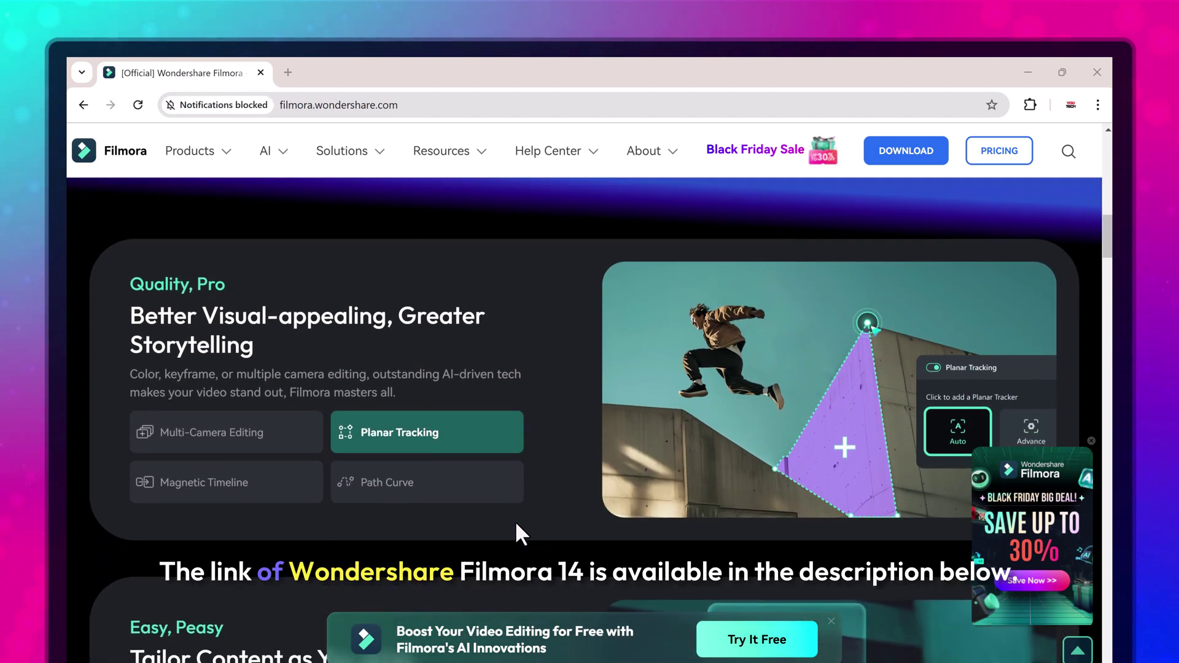
scroll(515, 521, "down", 3)
scroll(515, 521, "up", 15)
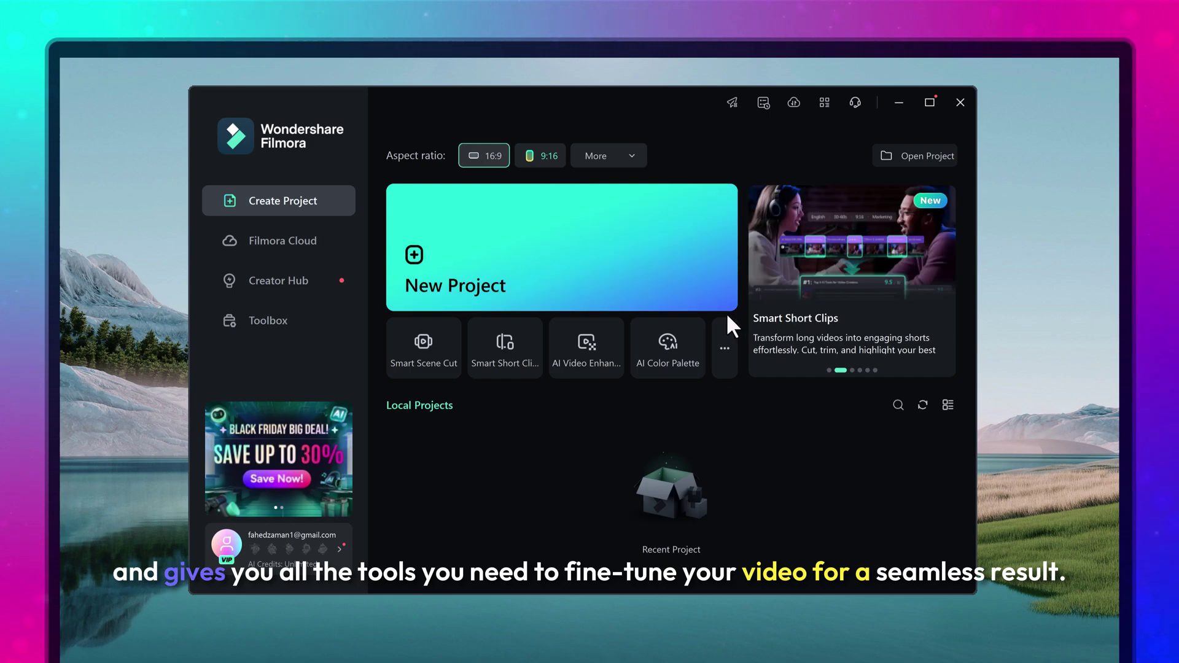
left_click(468, 260)
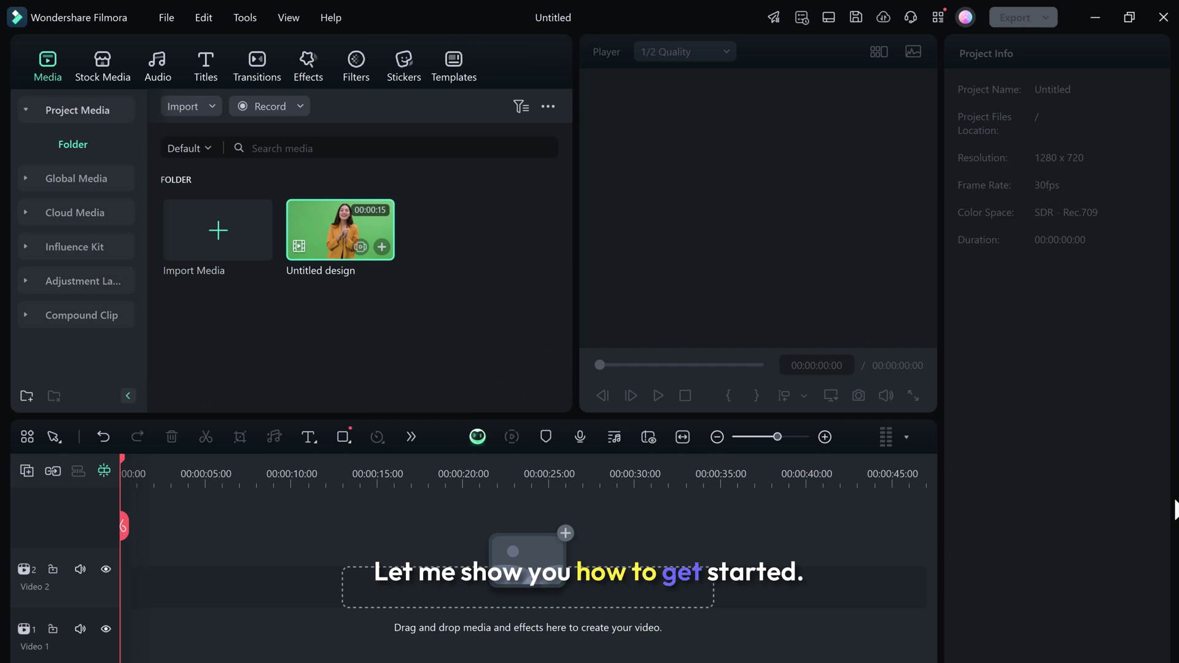
Step: Preview the green-screen presenter clip, add it to Video 1, and play it from the start
double_click(315, 253)
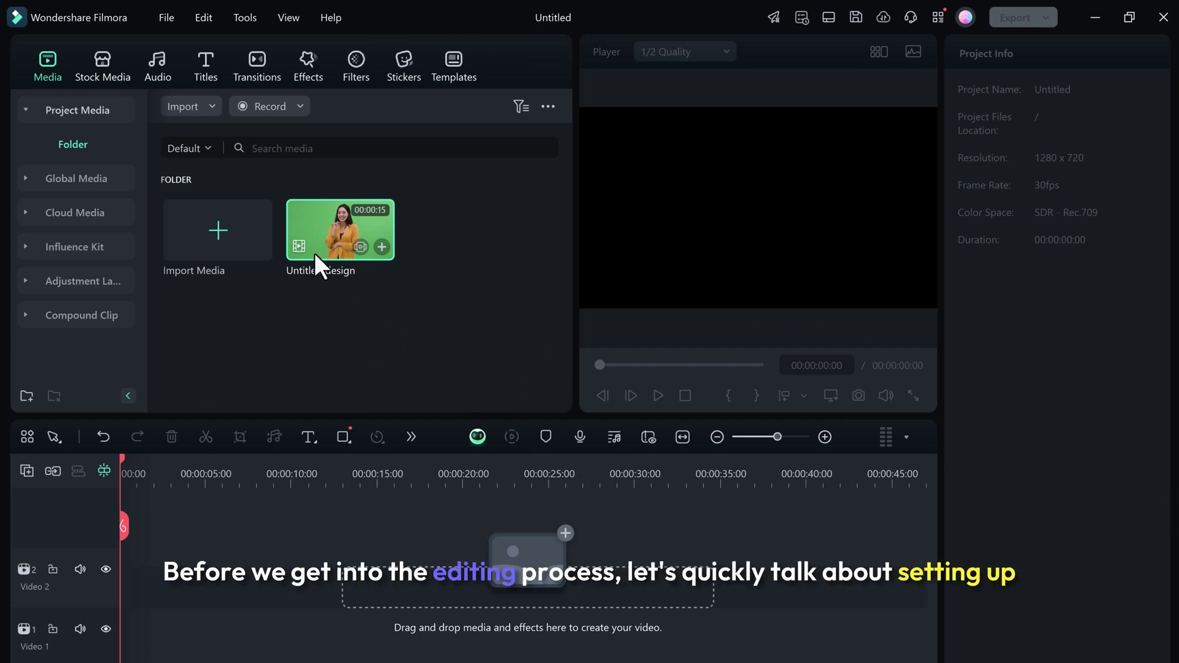
left_click(382, 247)
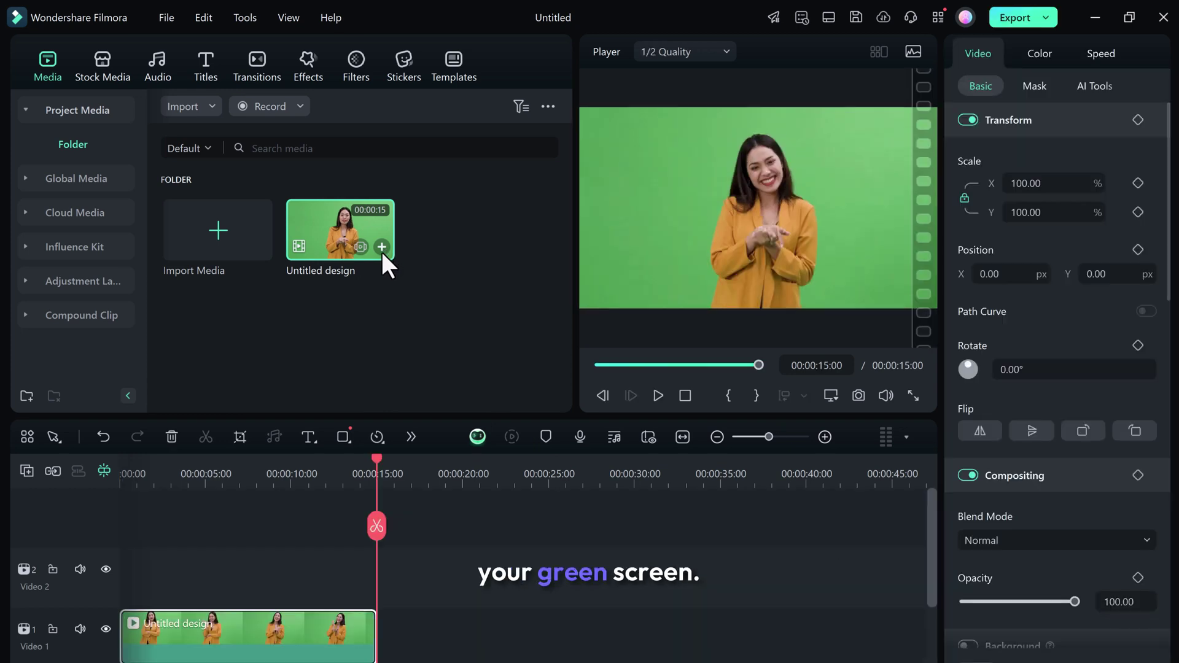
left_click(596, 365)
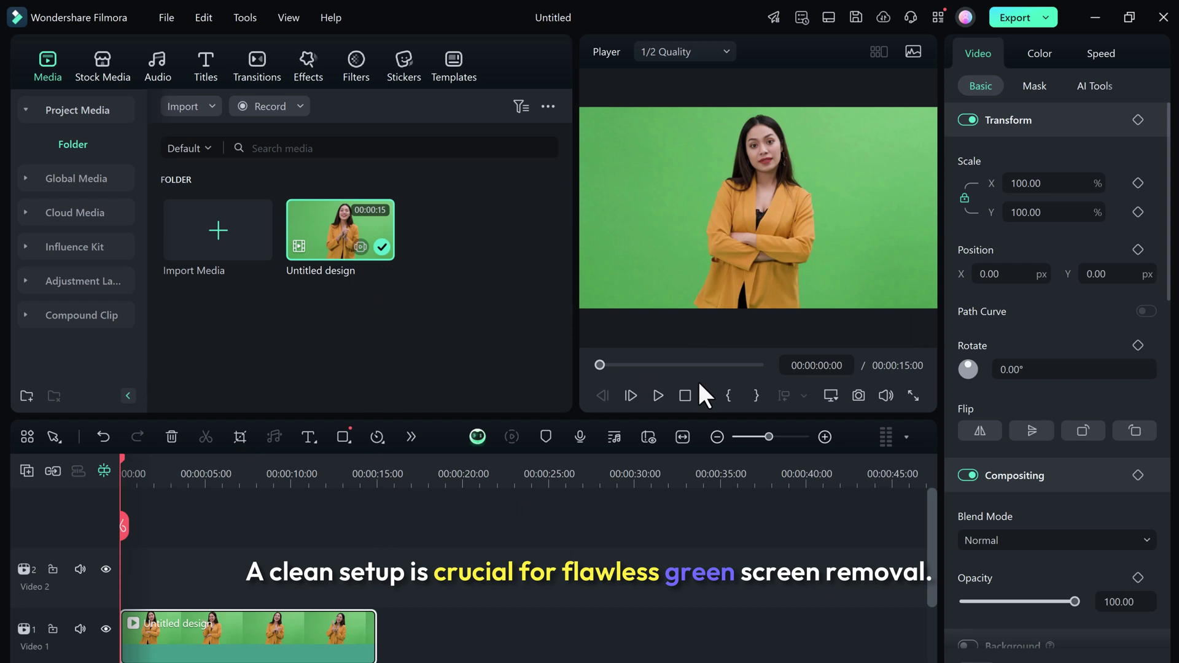
left_click(658, 395)
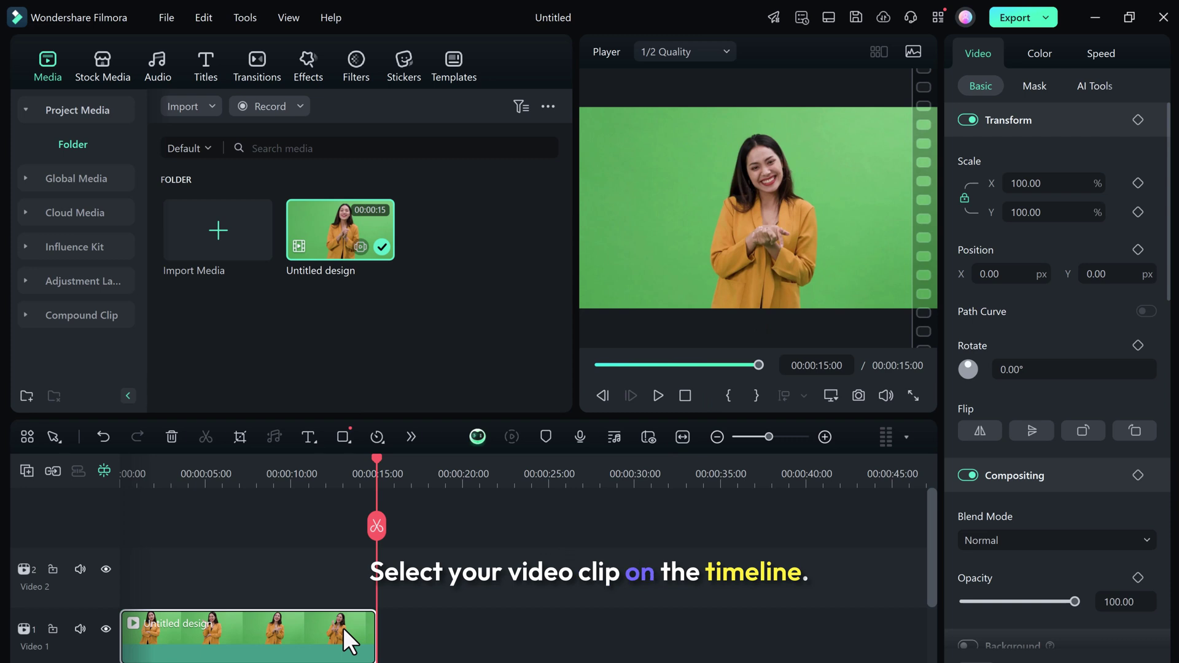
Step: Enable Chroma Key in the clip's AI Tools settings to remove the green background
left_click(1098, 87)
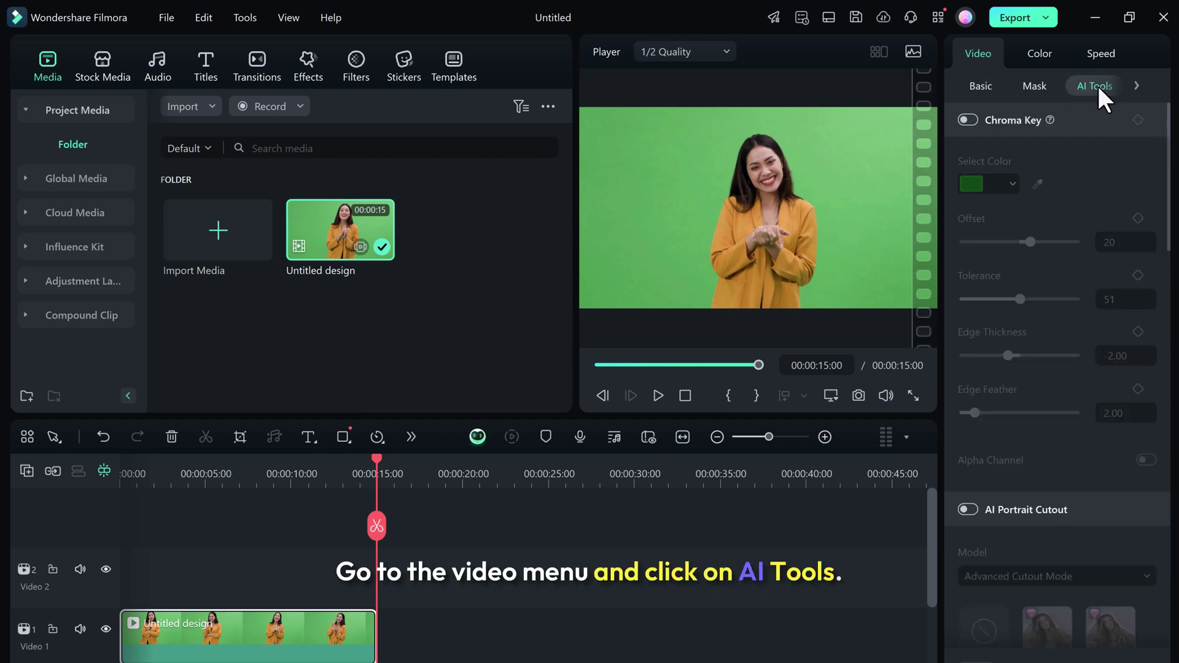
left_click(968, 120)
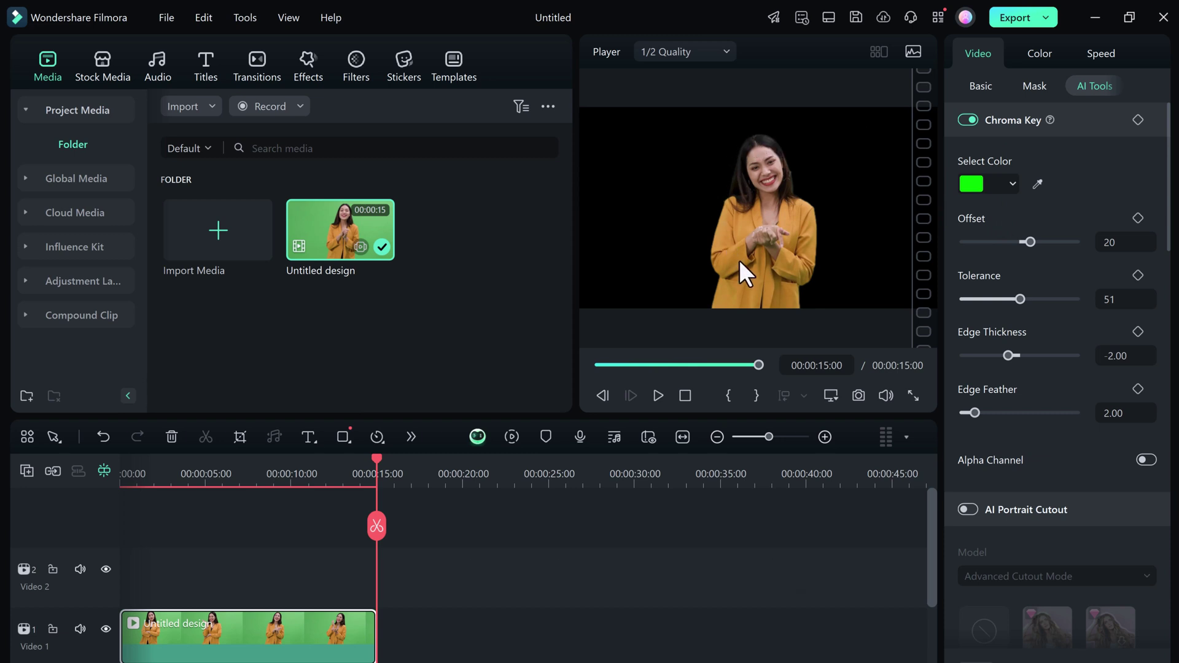
left_click(599, 365)
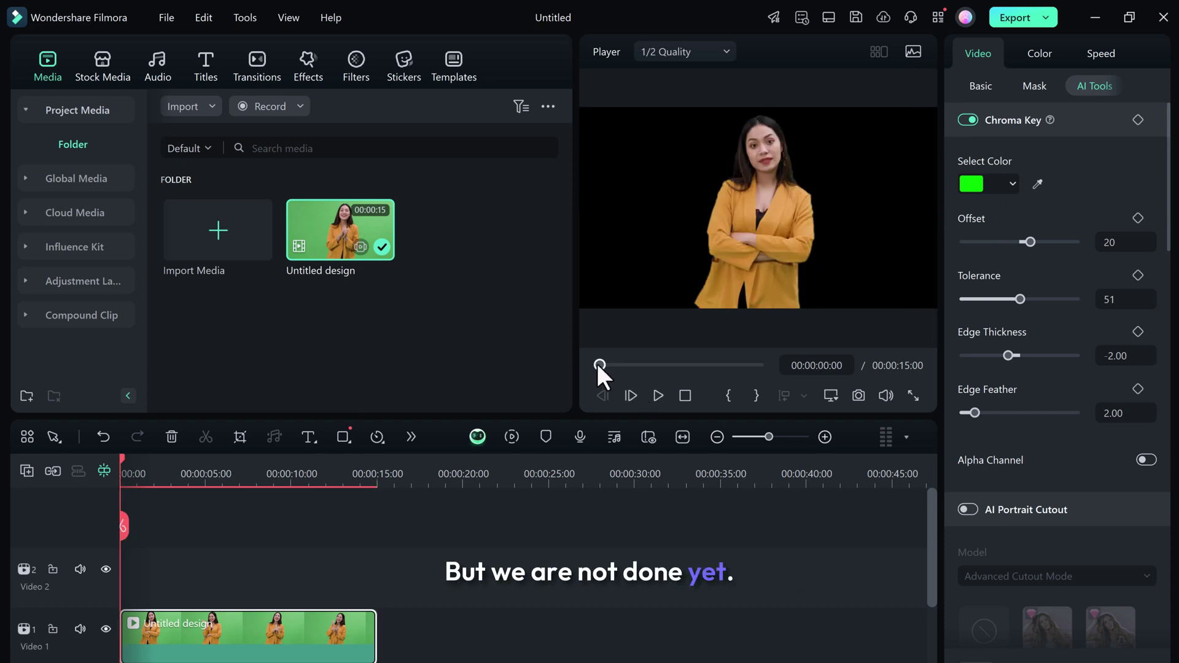
Step: Play and pause the keyed clip, then lower the Chroma Key Offset to 19
left_click(656, 392)
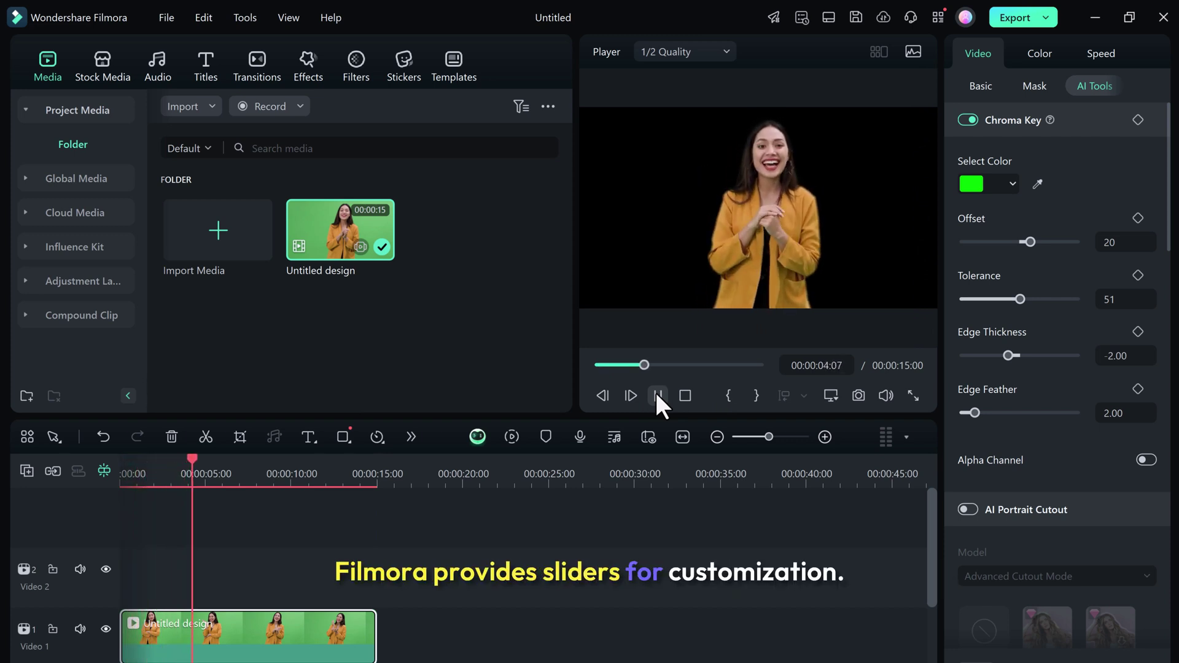
left_click(656, 393)
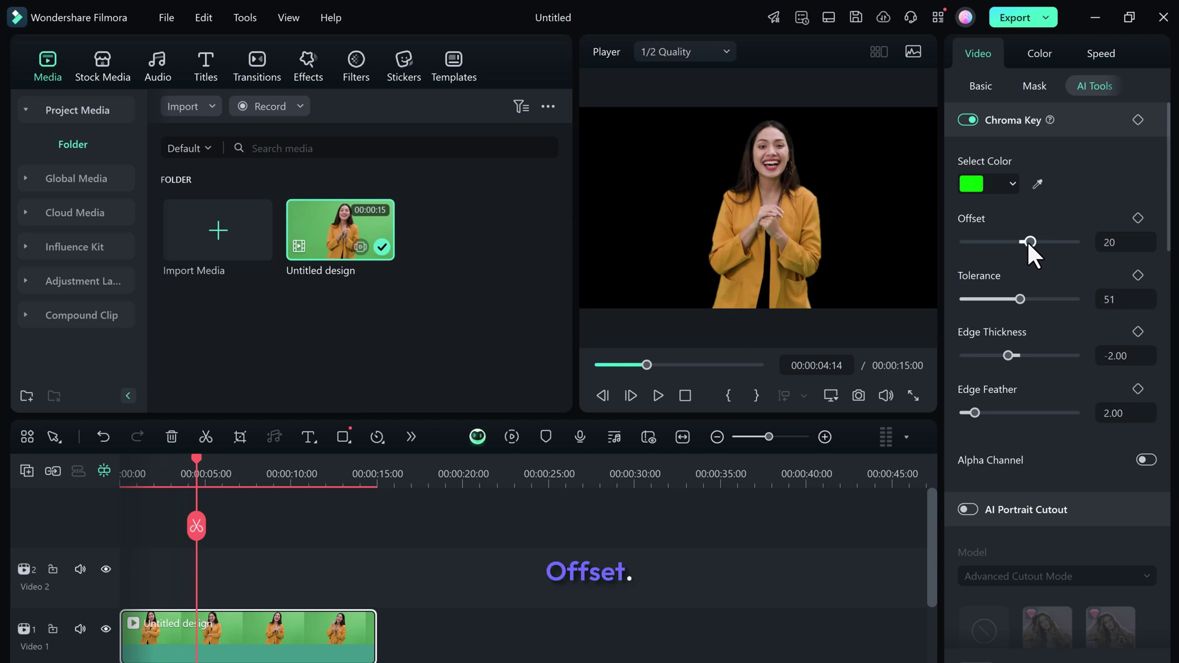
left_click_drag(1027, 241, 1029, 242)
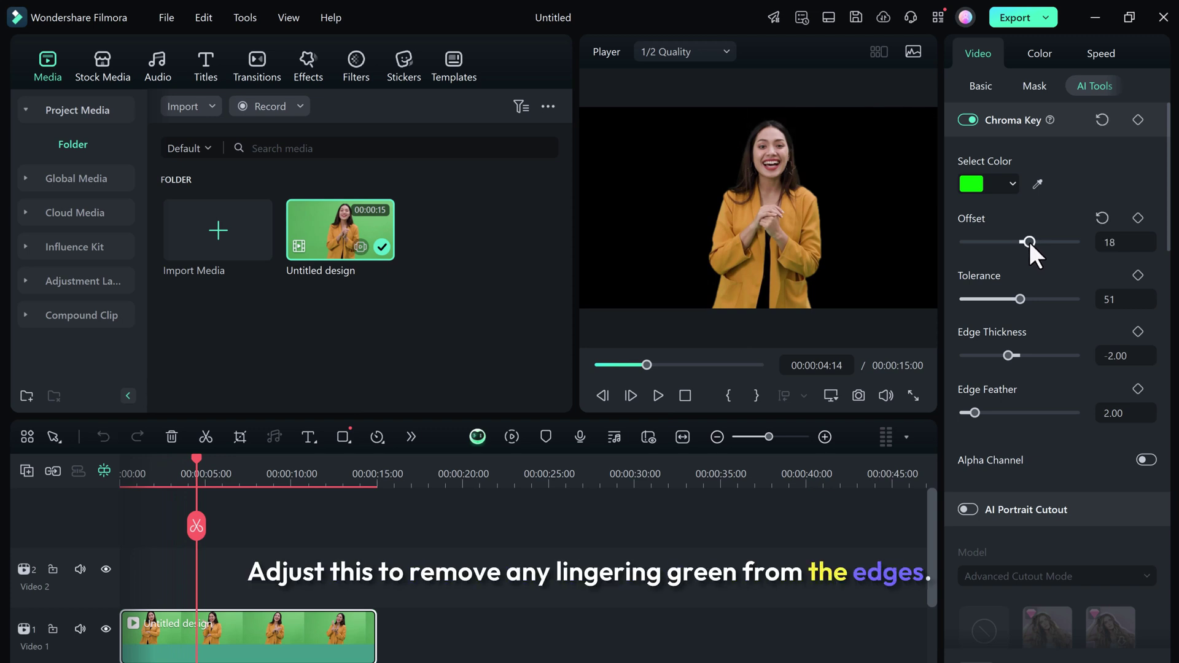
left_click_drag(1030, 242, 1029, 242)
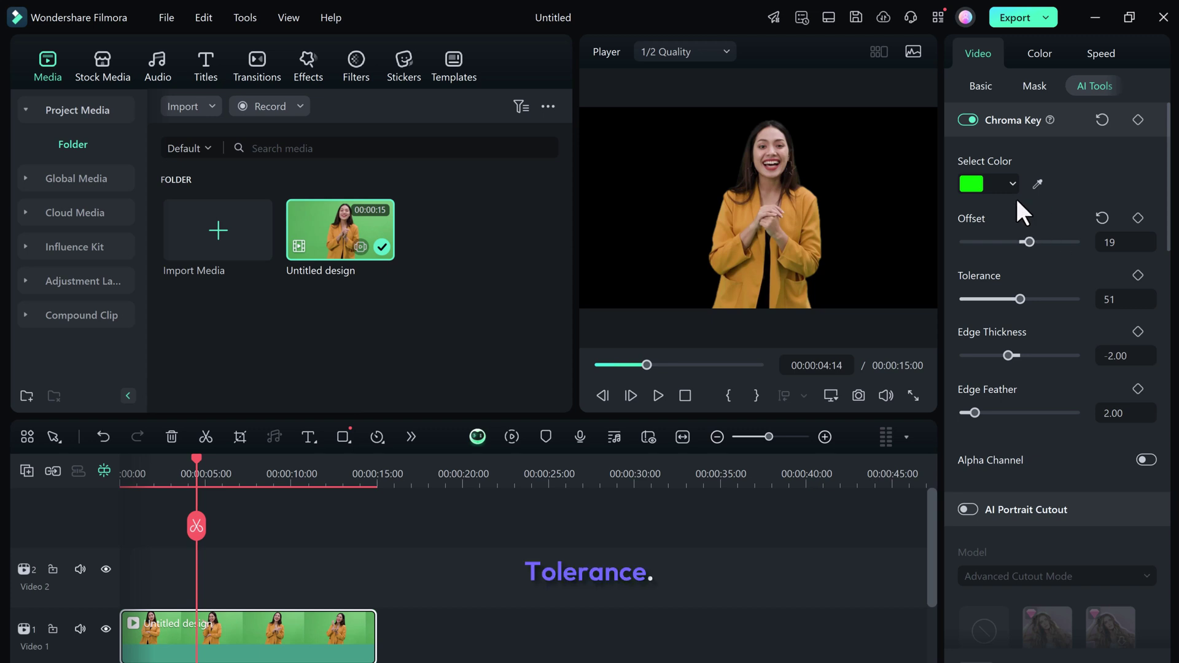
Step: Try other key settings, keeping Tolerance 51, edge thickness −2 and feather 2
left_click_drag(1018, 299, 1018, 299)
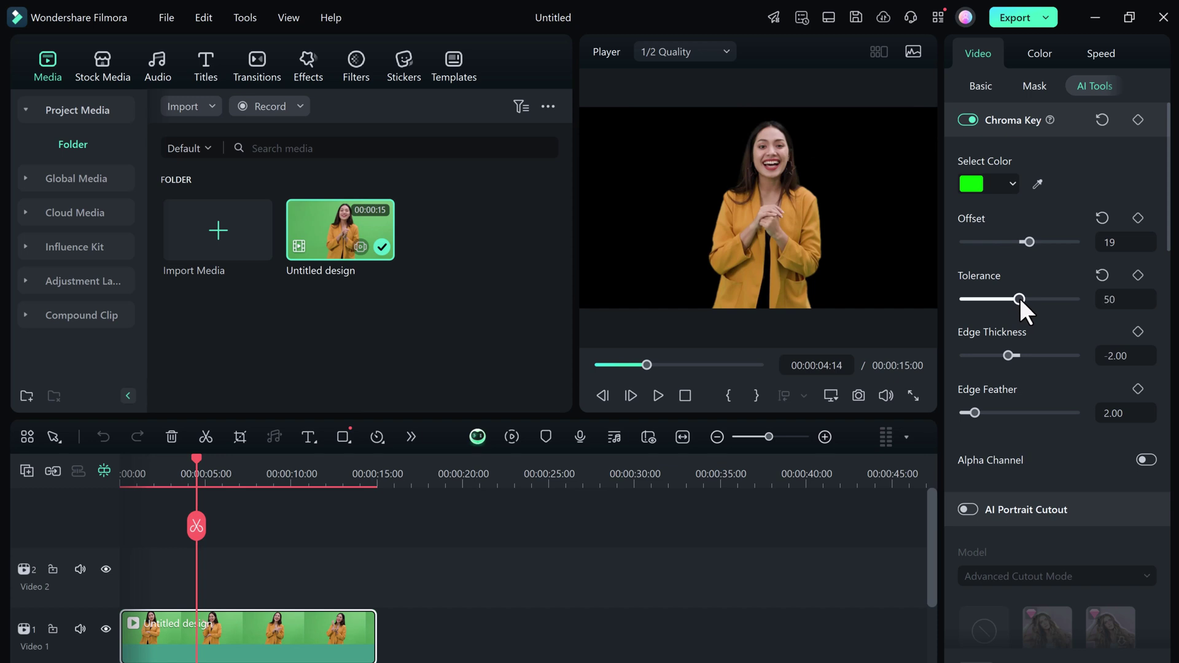
left_click_drag(1019, 297, 1020, 299)
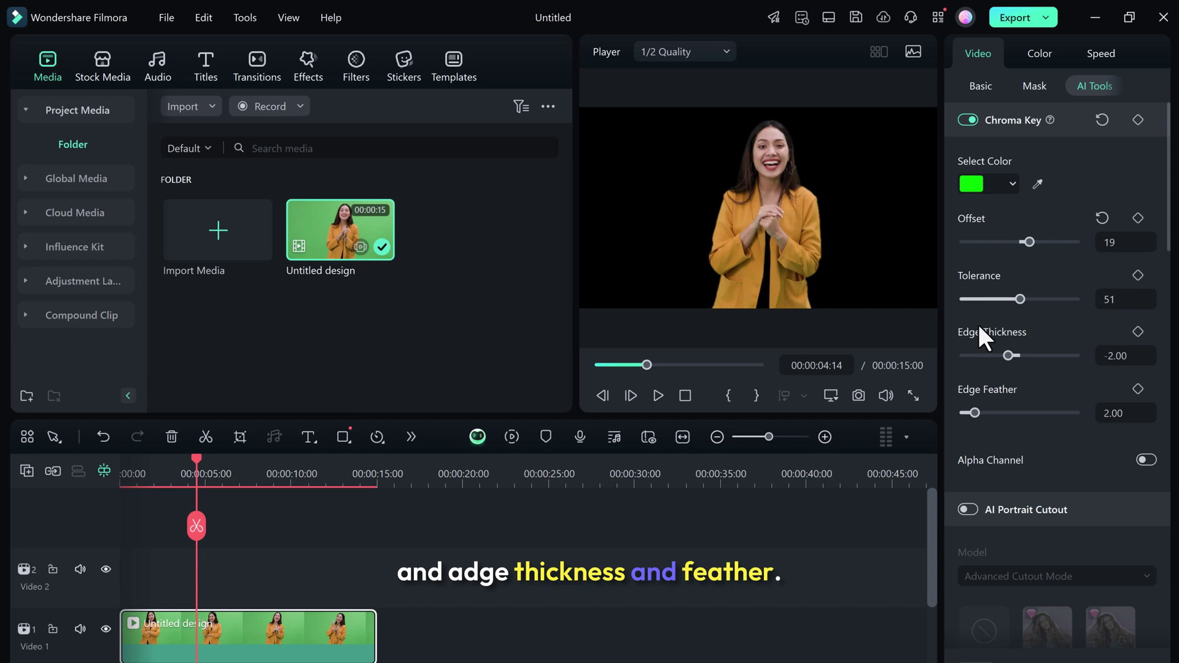
mouse_move(1008, 356)
left_mouse_down()
mouse_move(993, 356)
mouse_move(1007, 353)
left_mouse_up()
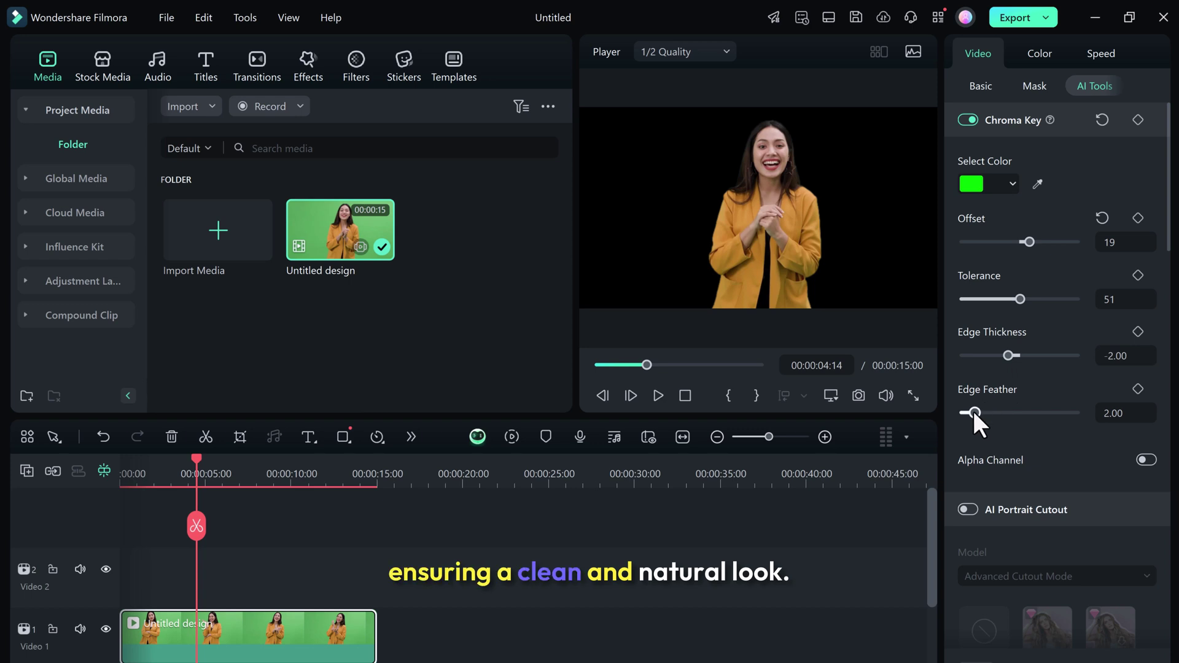
left_click_drag(974, 413, 975, 411)
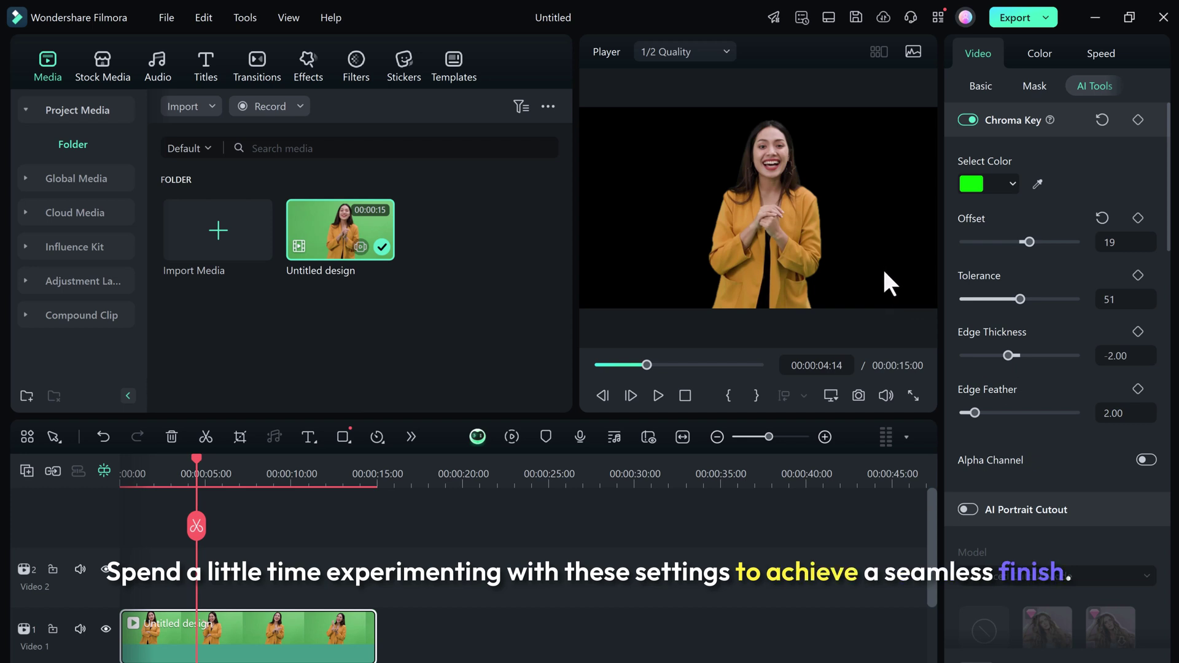
scroll(1019, 399, "down", 1)
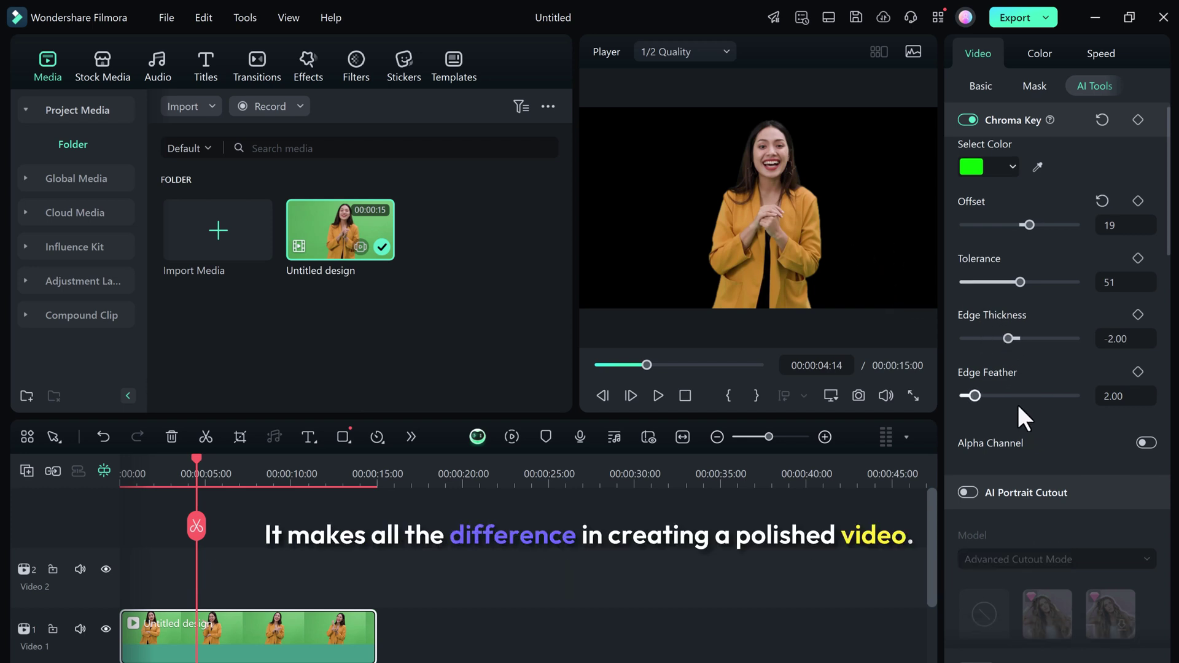
Step: Move the keyed clip to Video 2 and browse Solid Color, Motion and Gradient stock backgrounds
left_click_drag(279, 654, 246, 575)
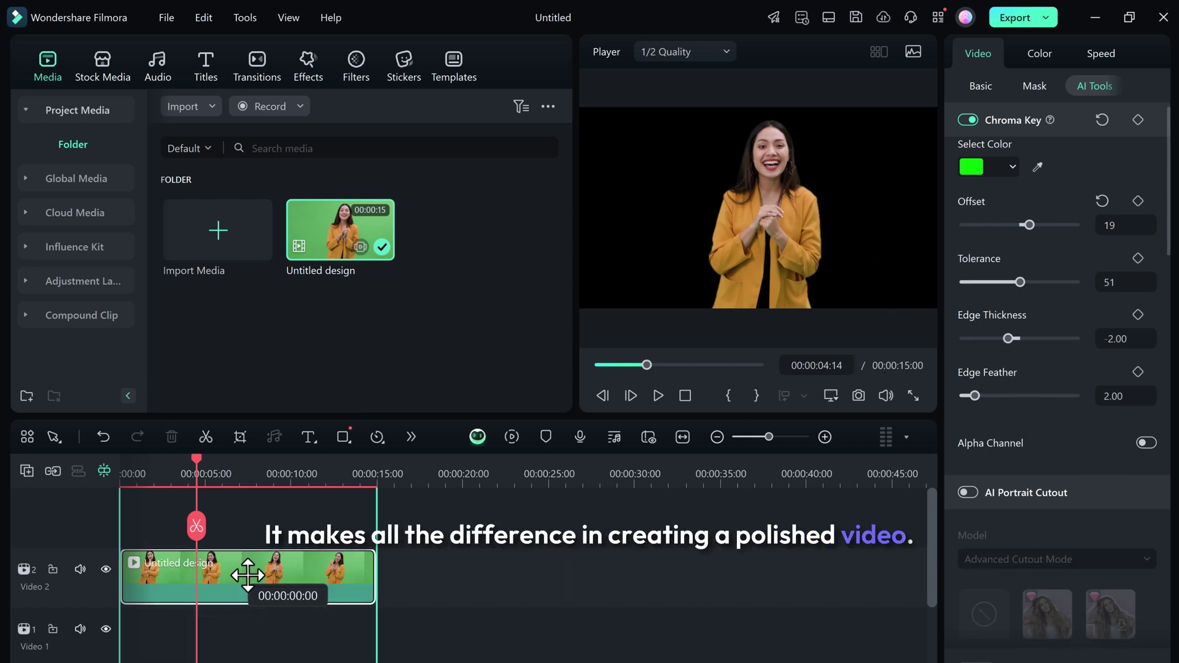
left_click(599, 365)
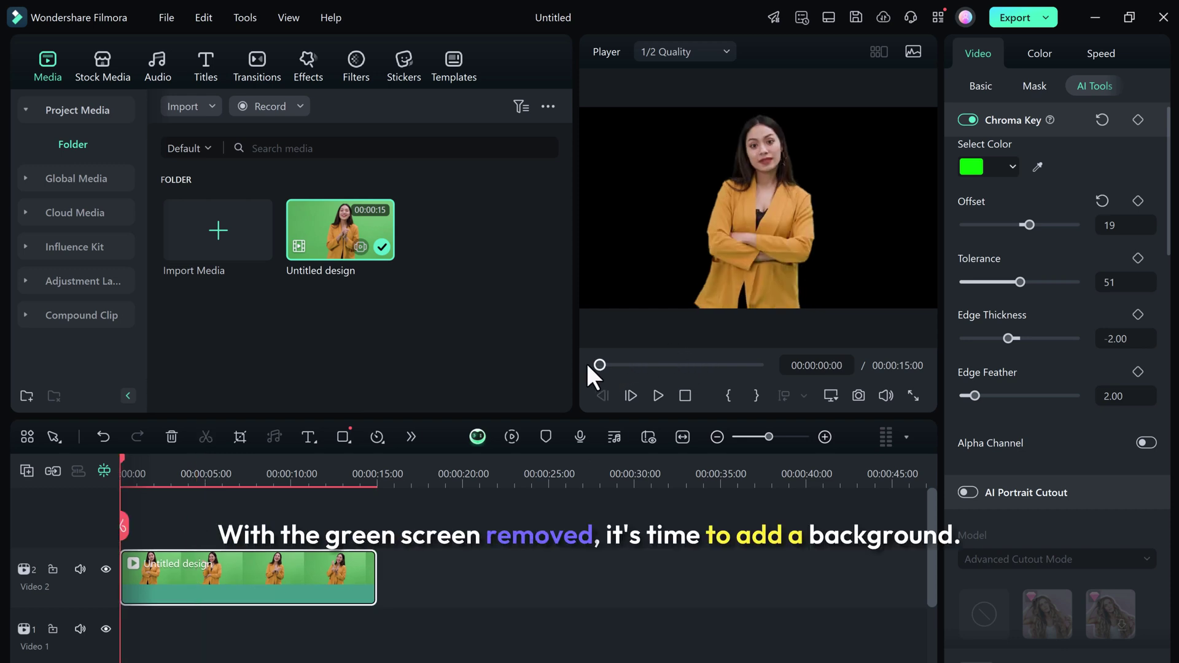
left_click(103, 67)
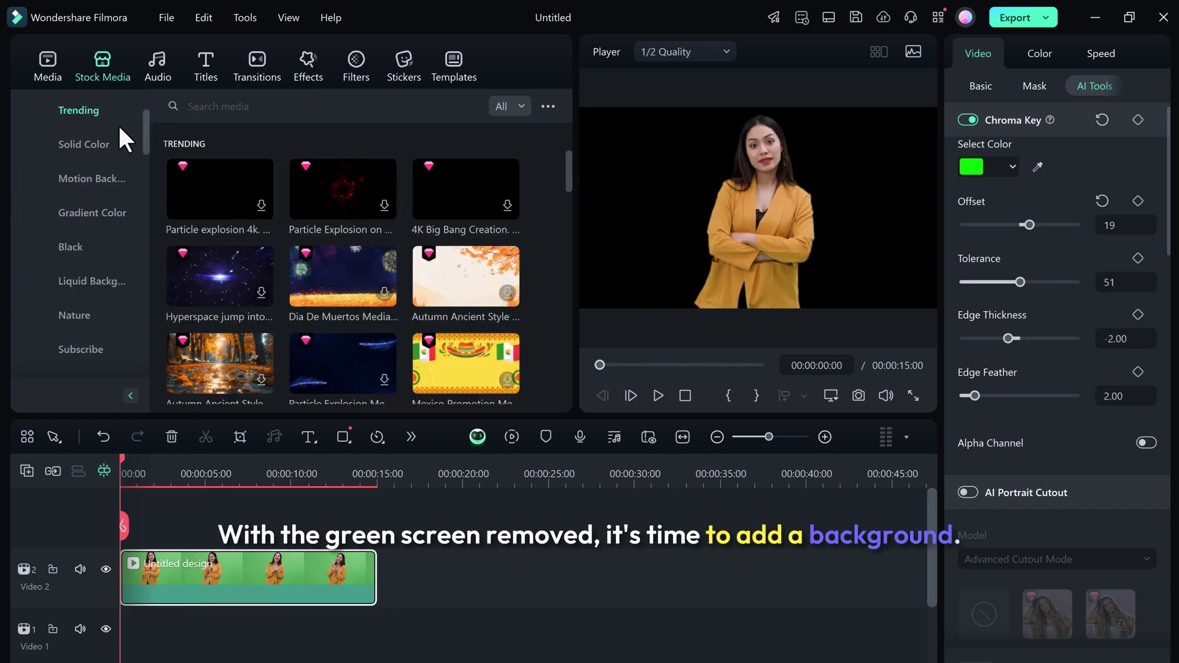
left_click(113, 145)
mouse_move(343, 189)
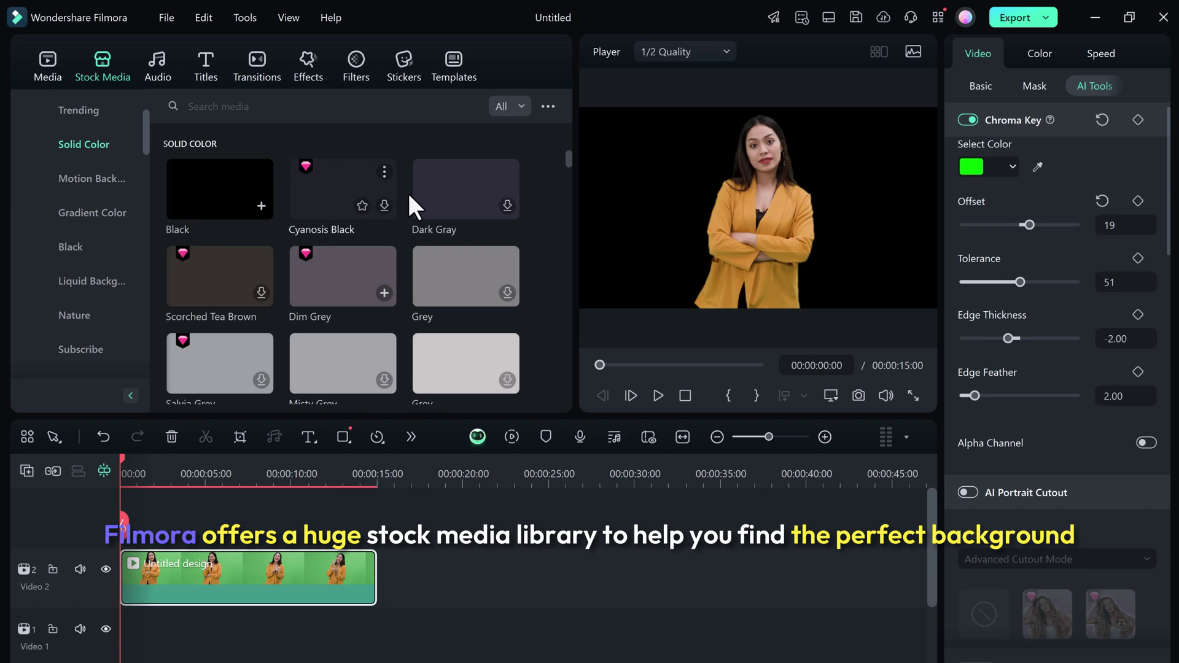
scroll(397, 275, "down", 3)
scroll(398, 275, "down", 5)
scroll(398, 275, "down", 3)
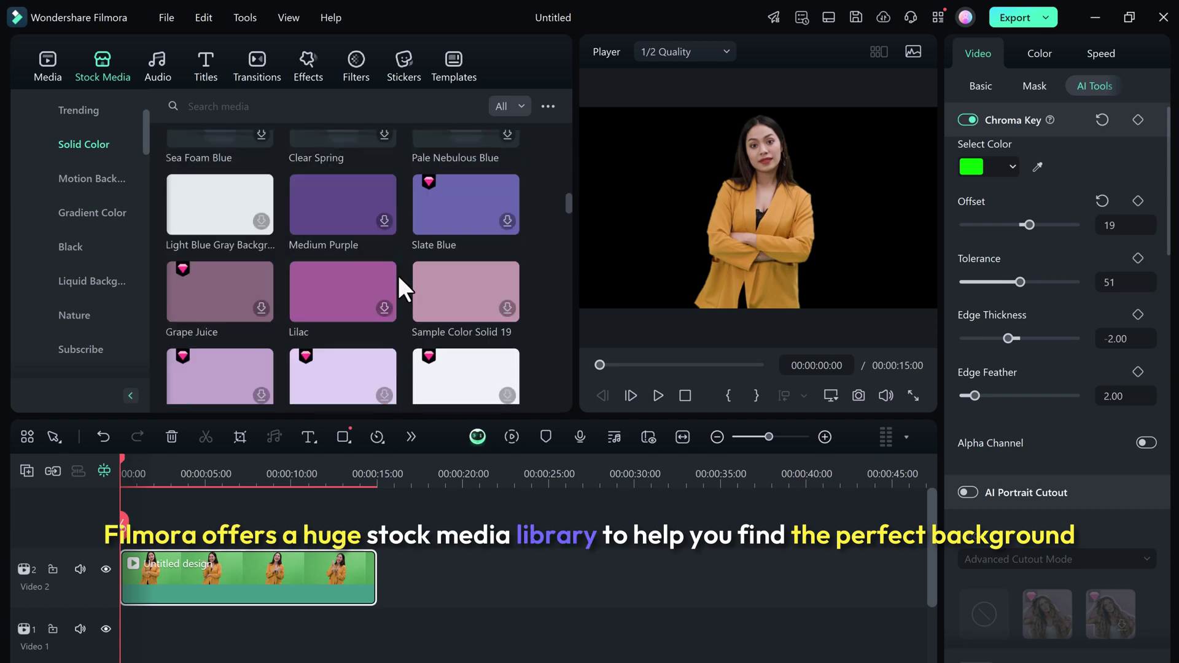
left_click(106, 178)
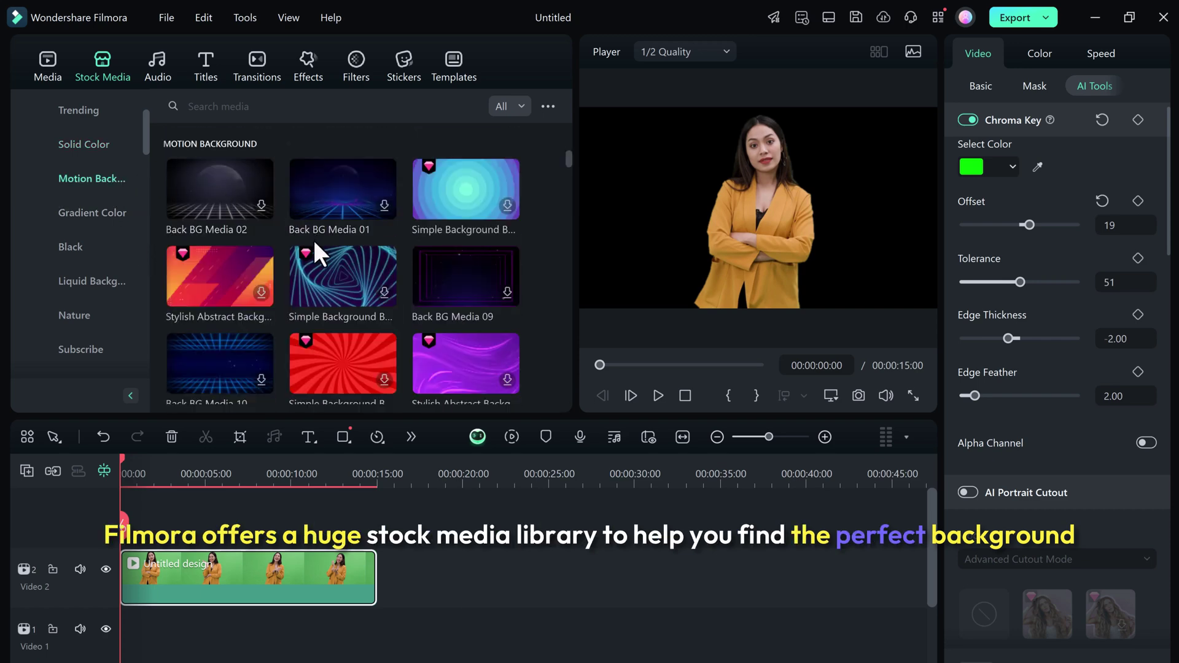
scroll(312, 238, "down", 3)
left_click(88, 214)
mouse_move(220, 190)
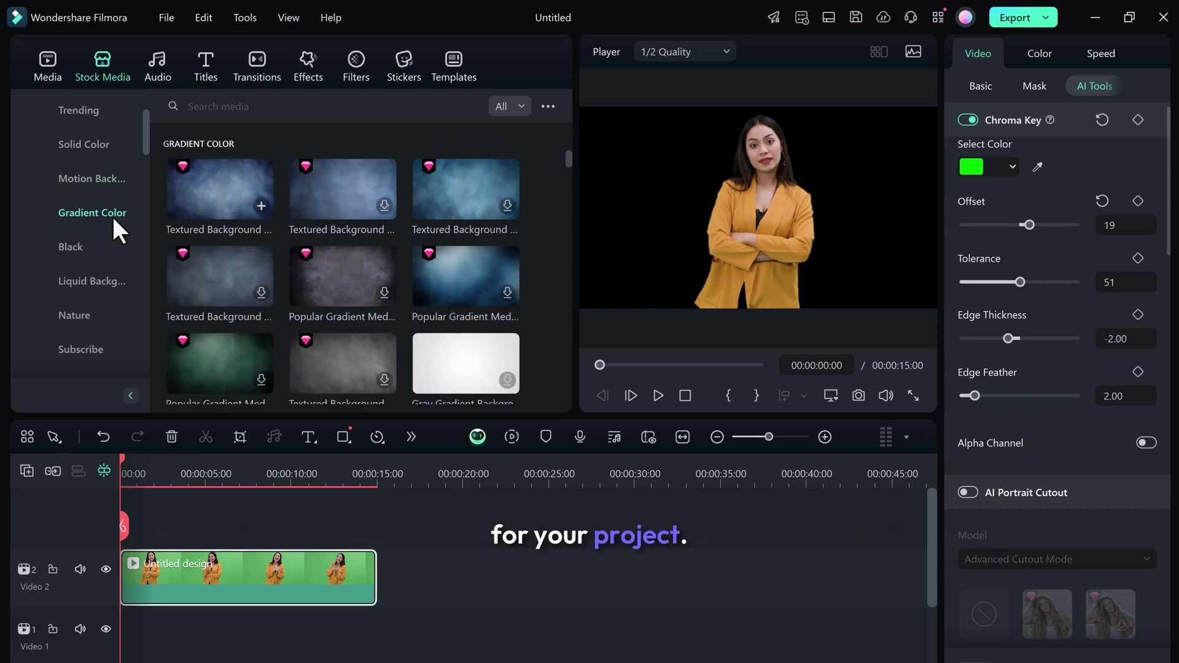
Step: Add the Textured Background beneath the presenter and preview the composite
left_click(261, 205)
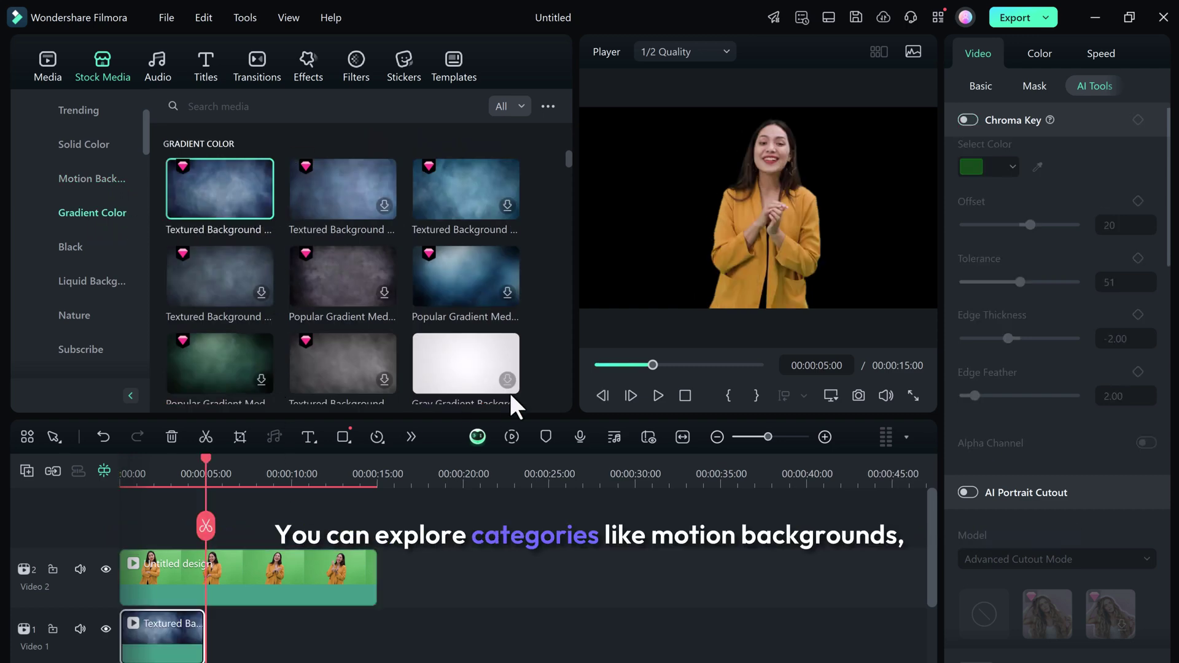
left_click(597, 365)
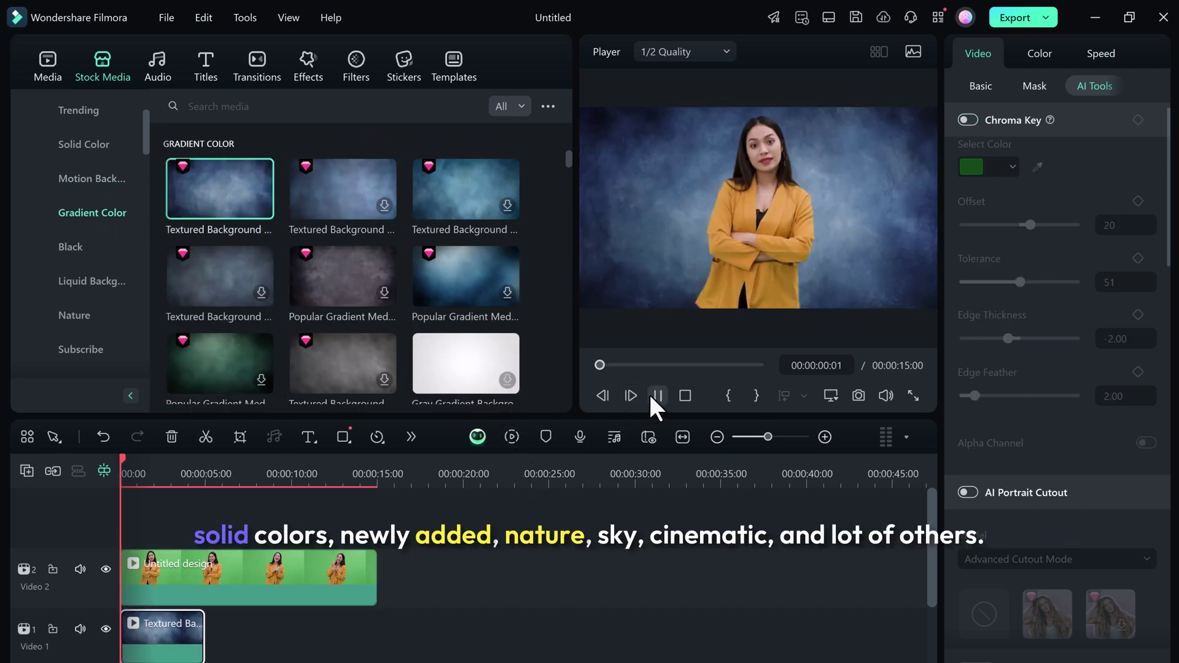
left_click(651, 398)
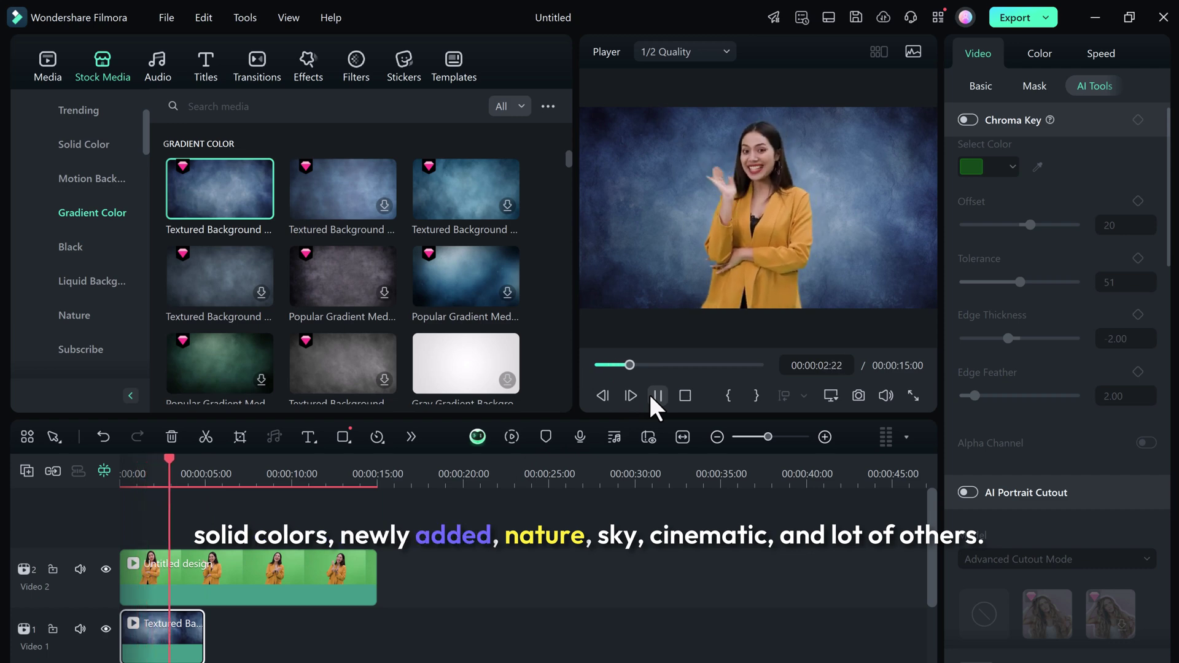
left_click(650, 398)
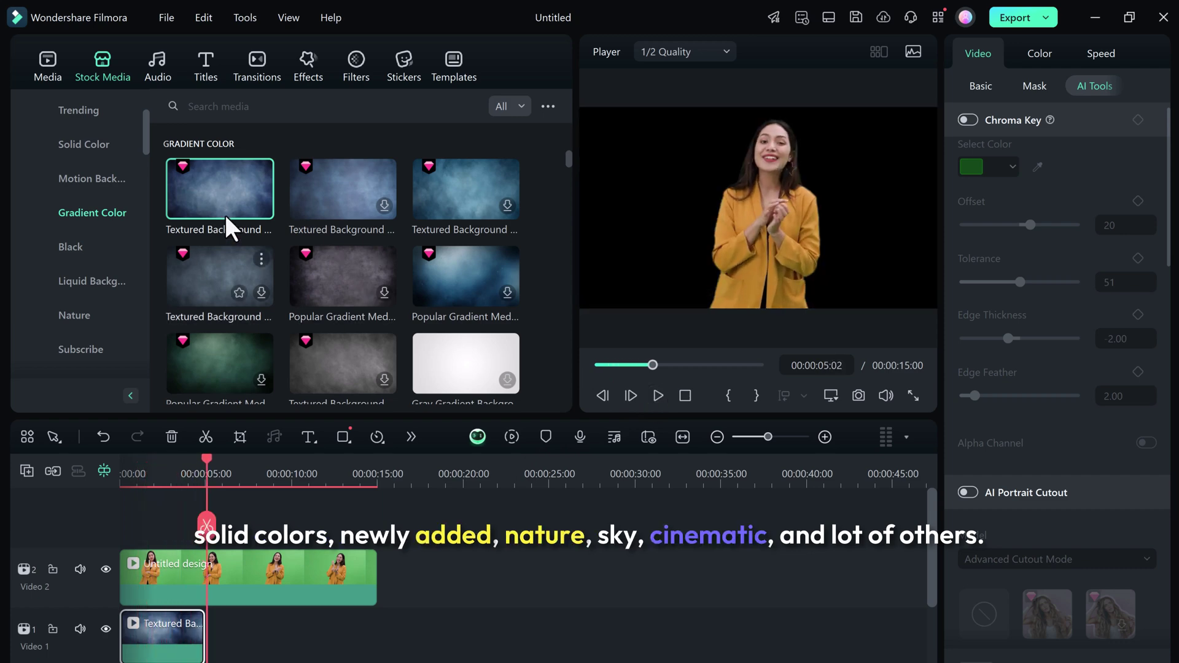
Step: Browse the Nature category and place Desert Landscape after the textured background
left_click(112, 248)
scroll(413, 244, "down", 3)
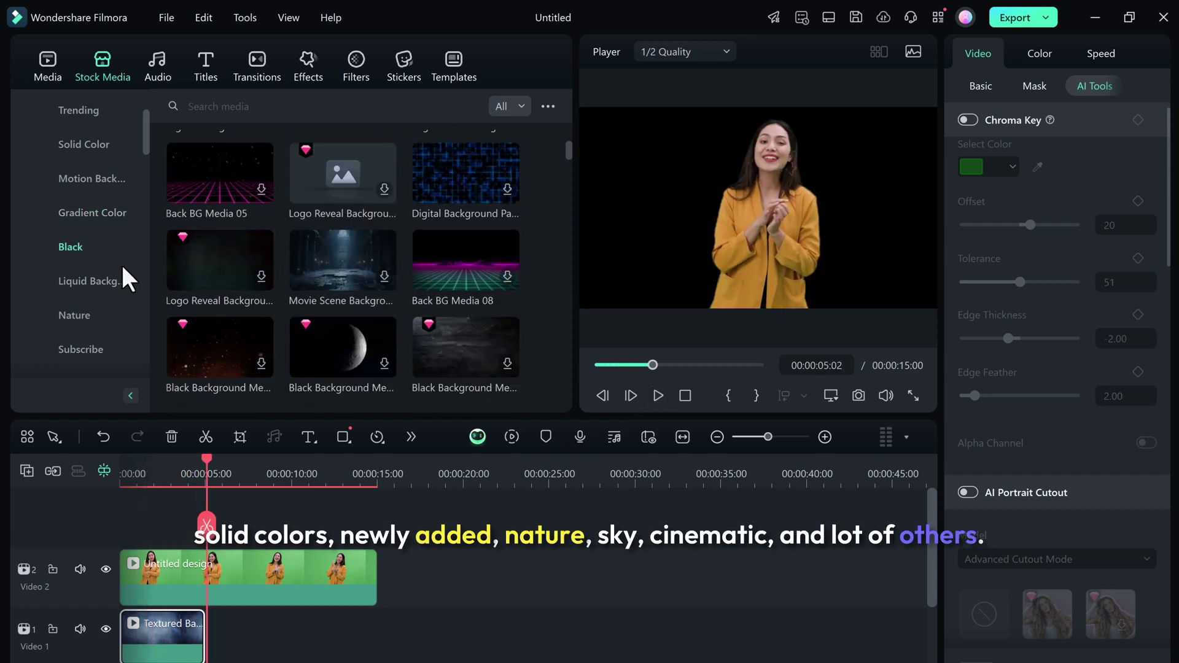
left_click(110, 278)
left_click(99, 249)
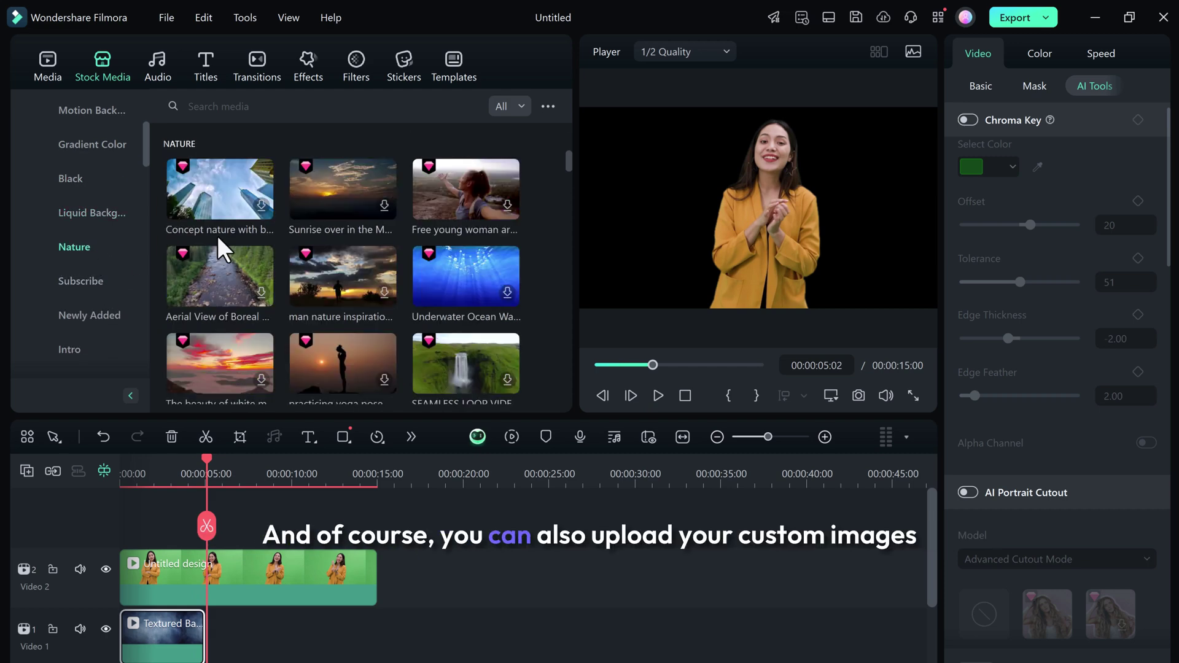
scroll(351, 309, "down", 2)
scroll(351, 308, "down", 2)
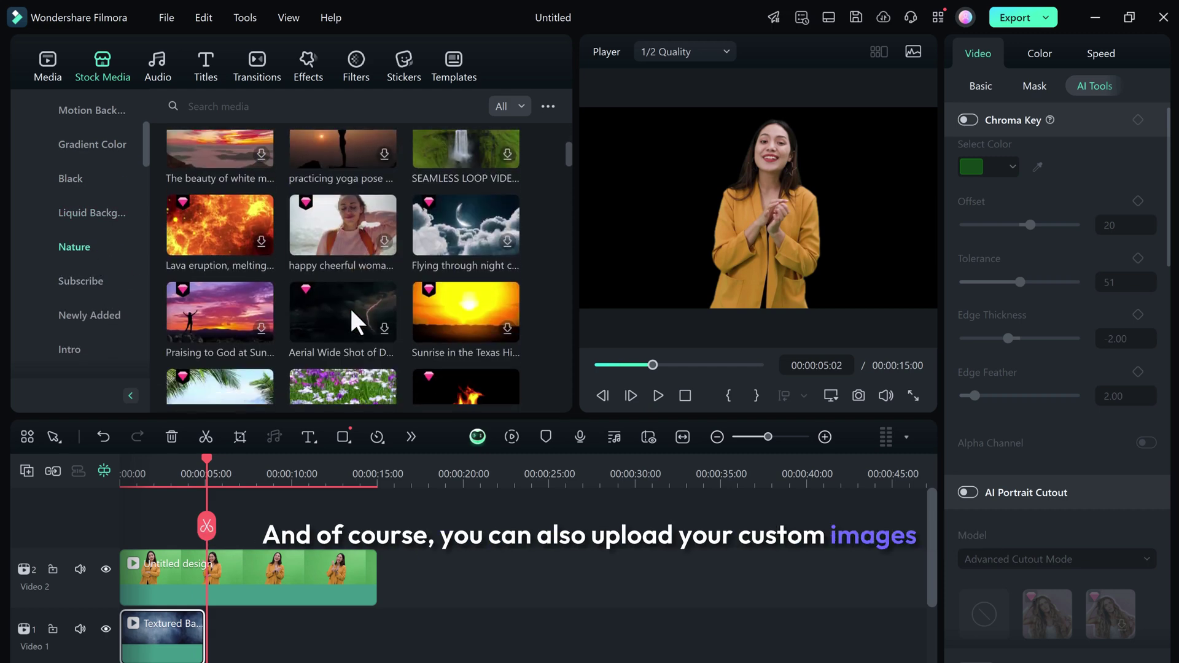
scroll(348, 305, "down", 1)
scroll(349, 308, "down", 1)
scroll(348, 308, "down", 3)
scroll(345, 307, "down", 1)
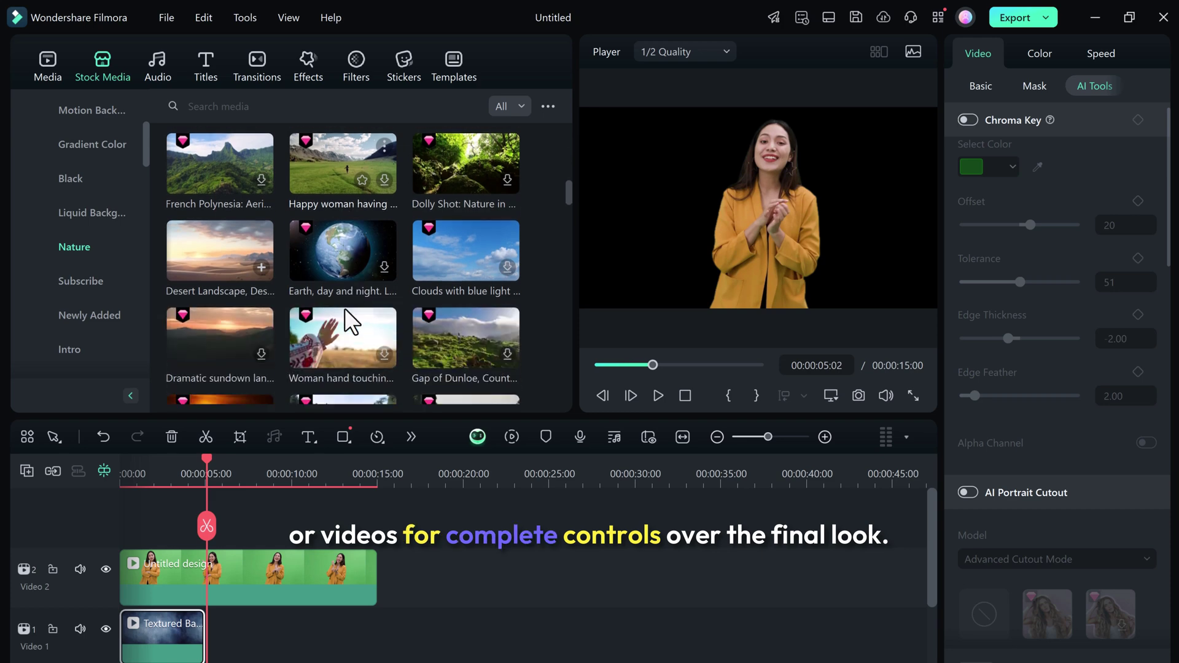
left_click_drag(261, 274, 246, 635)
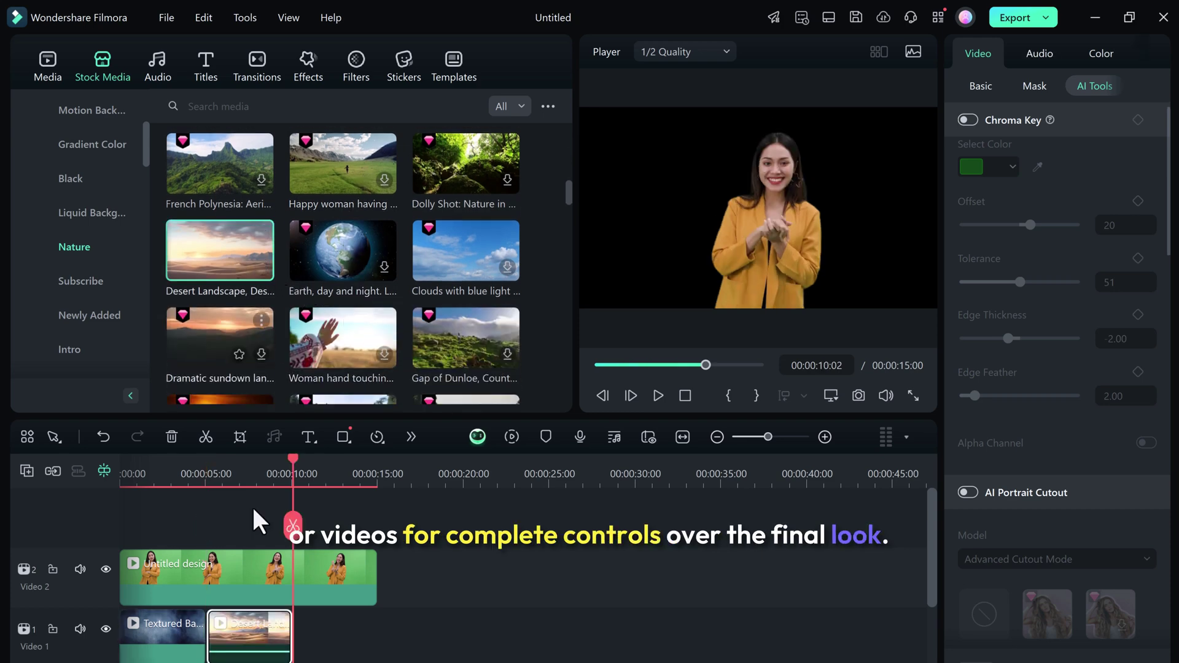
Step: Place Nature Landscapes after the desert clip and trim its end to 15 seconds
scroll(295, 330, "down", 3)
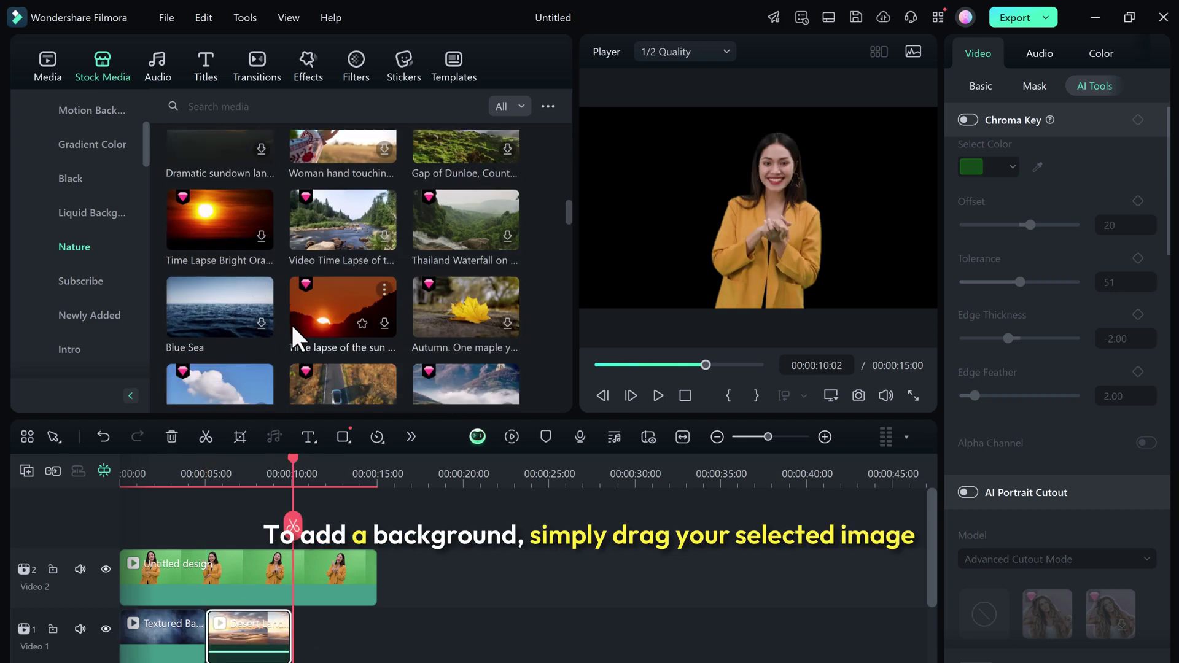
scroll(395, 322, "down", 3)
scroll(389, 319, "down", 2)
scroll(388, 323, "down", 2)
left_click_drag(388, 323, 344, 630)
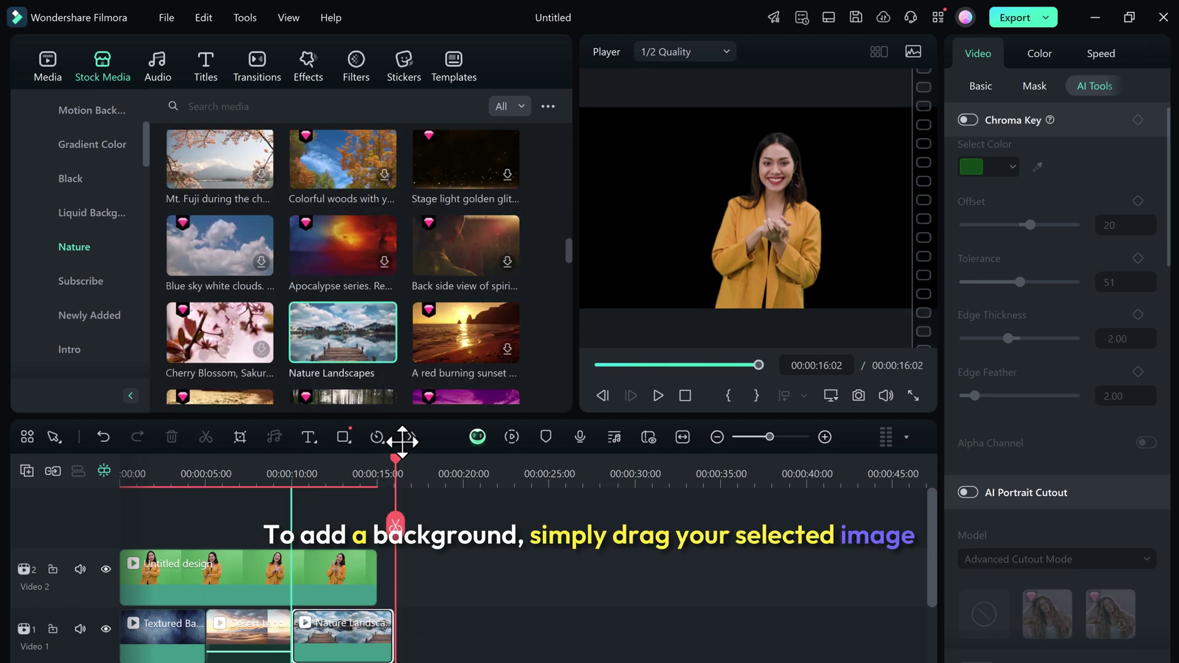
left_click_drag(417, 629, 377, 630)
left_click(394, 607)
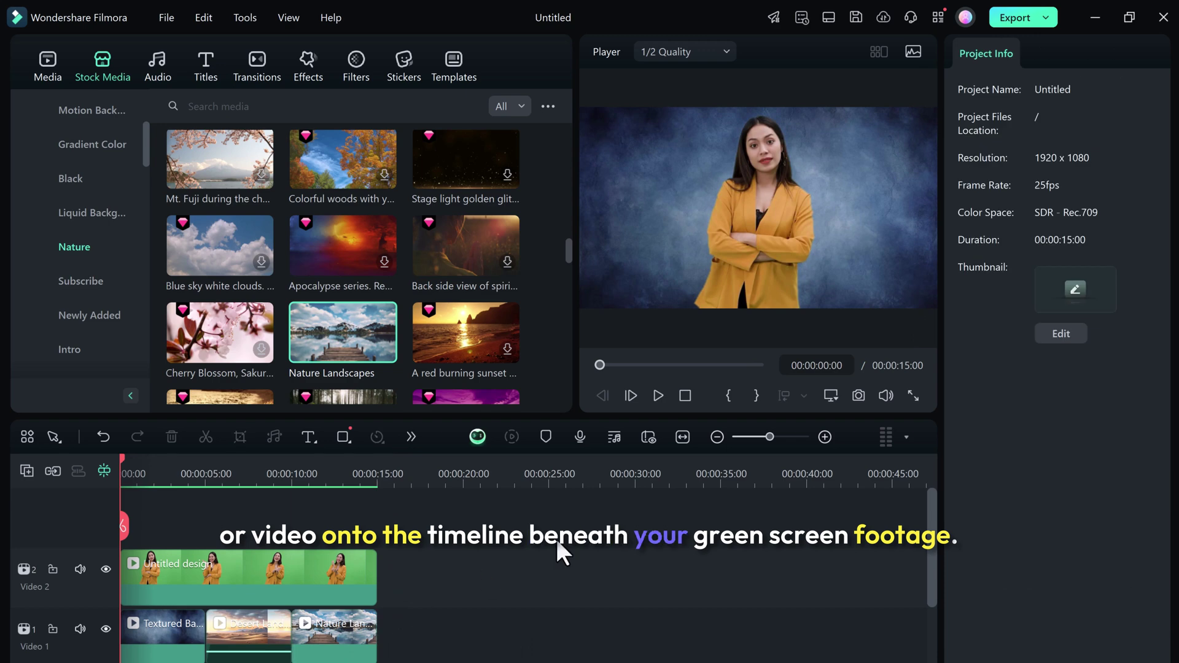
Step: Play the keyed presenter over the textured, desert and lake backgrounds
left_click(659, 394)
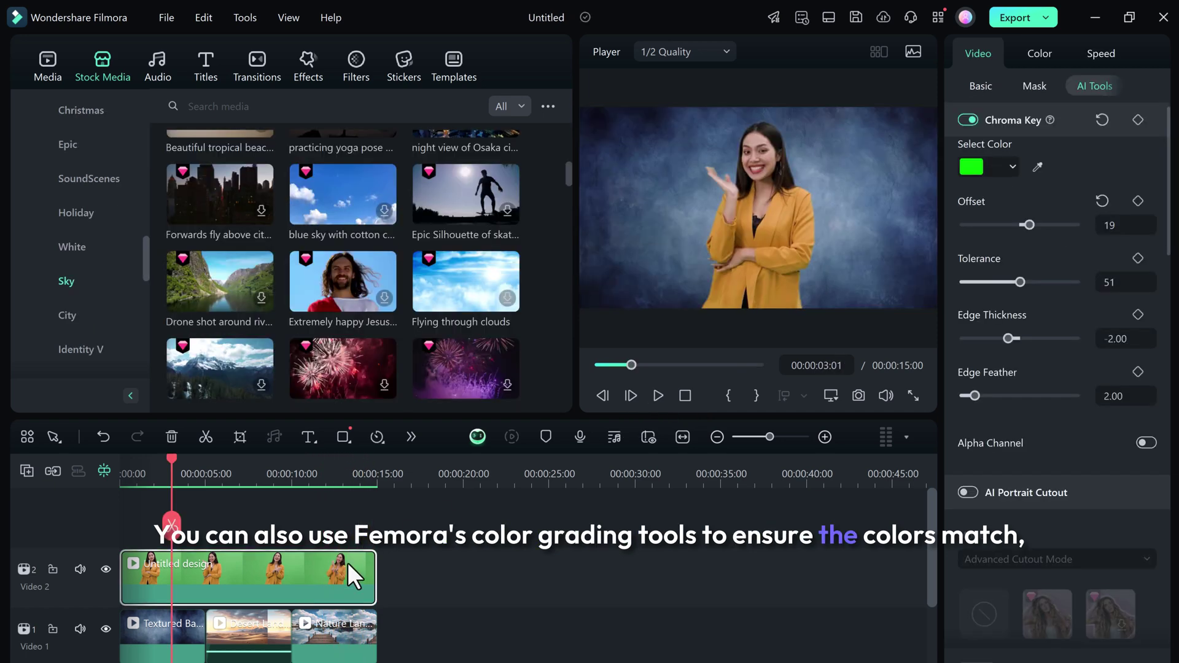
Step: Grade the presenter with Temperature about 13, Tint −1, Vibrance −16 and higher Saturation
left_click(1038, 55)
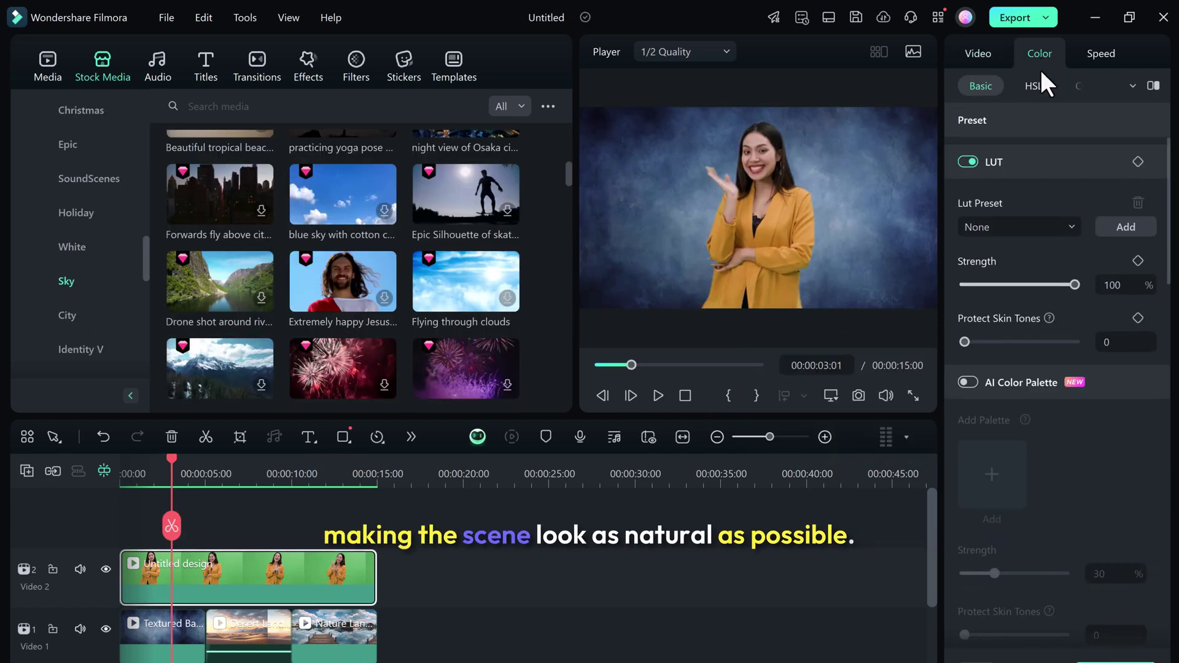
scroll(985, 262, "down", 5)
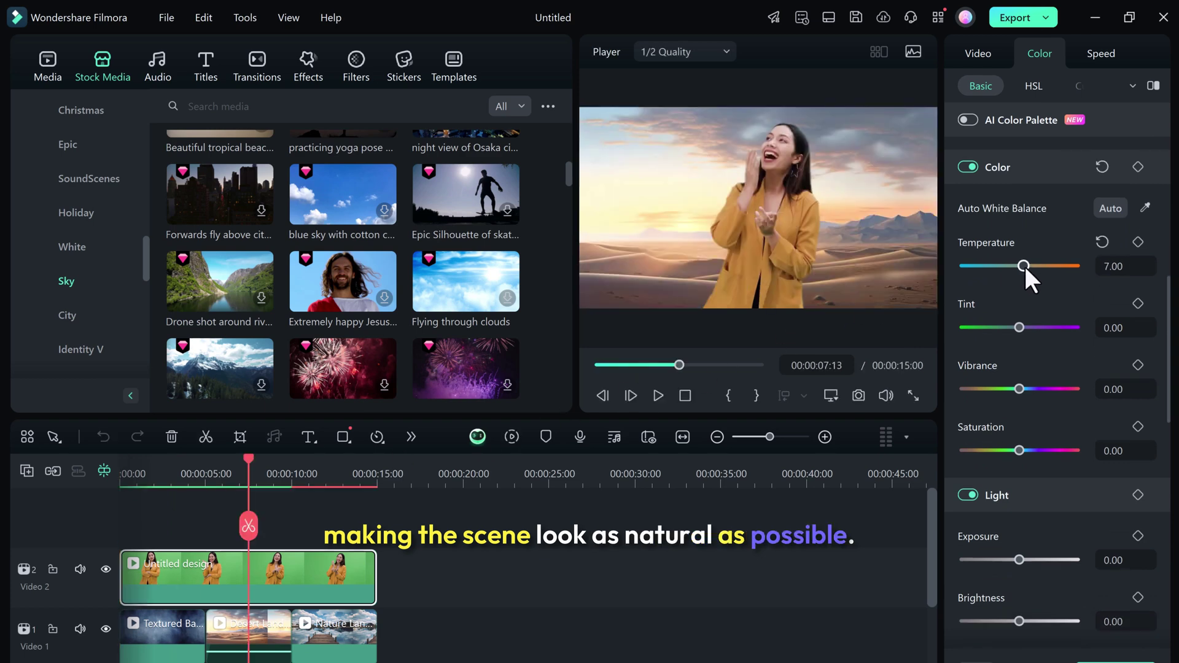
left_click_drag(1028, 266, 1026, 266)
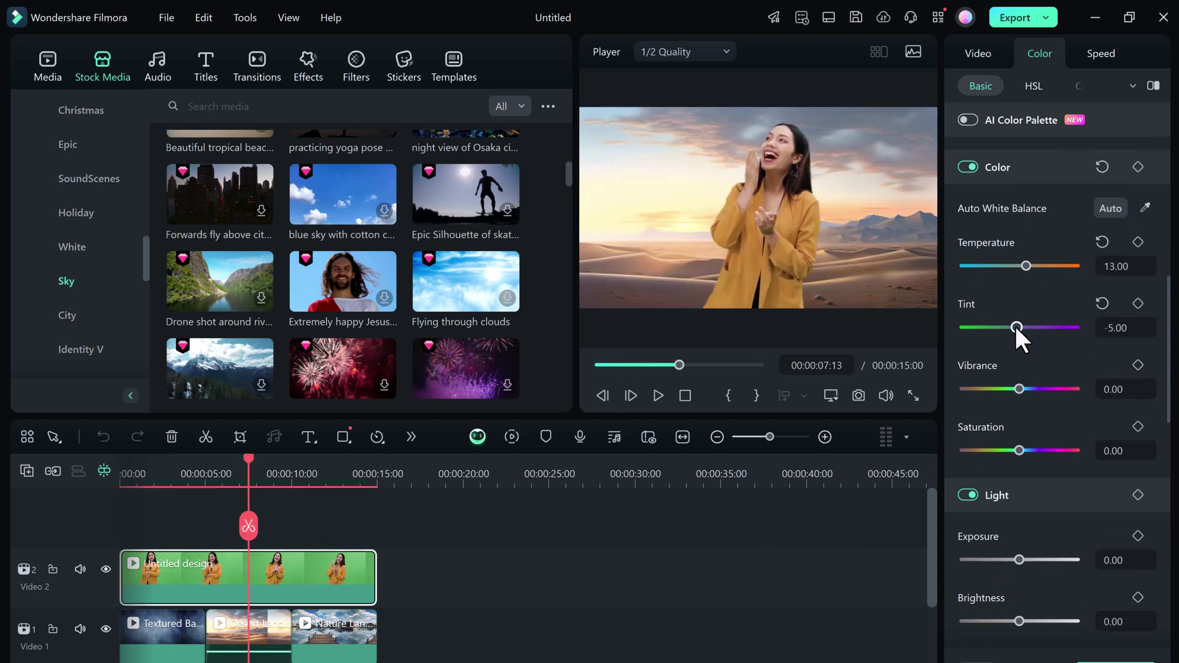
left_click_drag(1019, 328, 1017, 327)
left_click_drag(1019, 389, 1009, 388)
left_click(1060, 451)
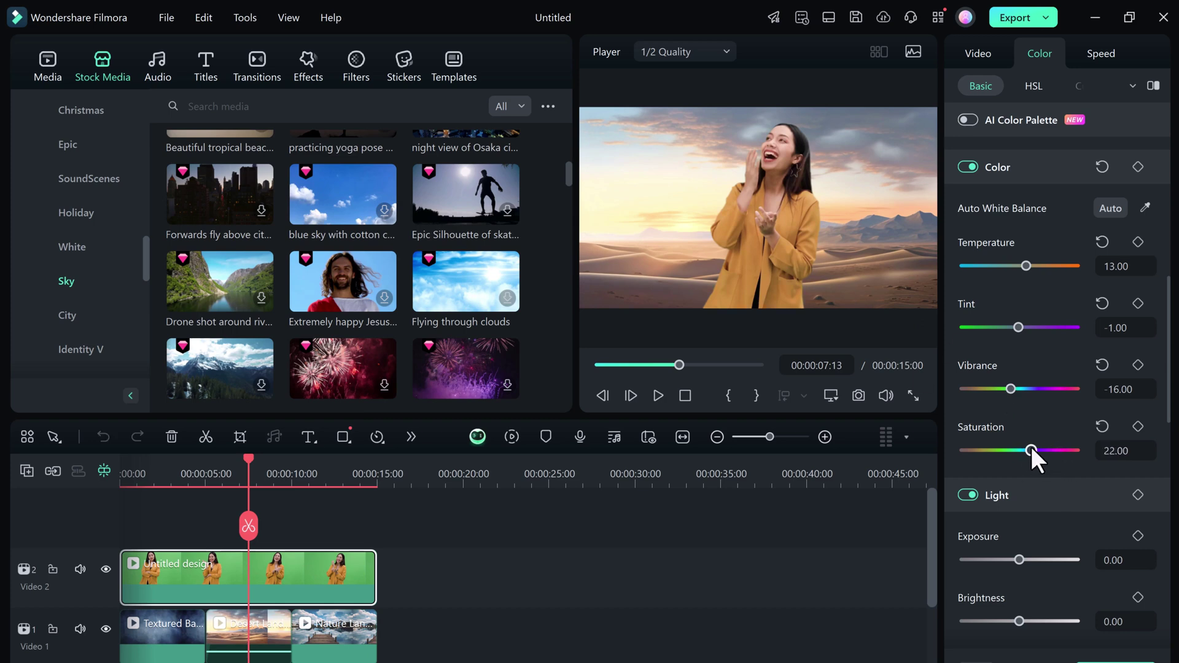
left_click_drag(1023, 447, 1025, 447)
scroll(1022, 483, "down", 1)
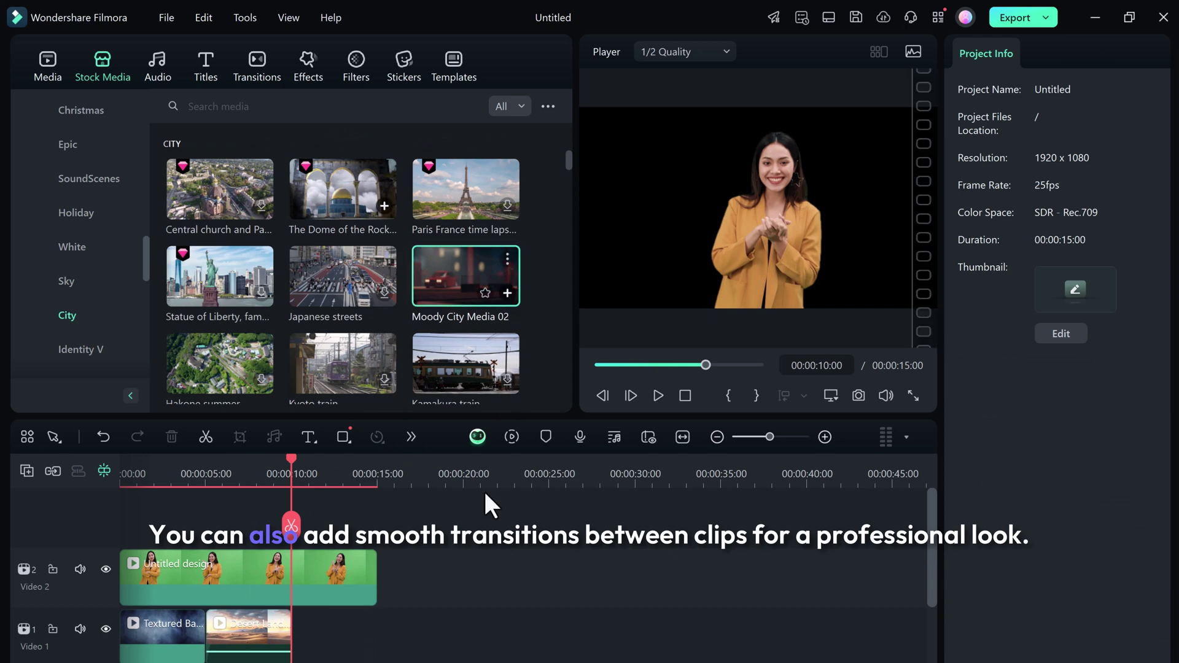
Step: Append the Moody City clip and insert Fast Wipe Left after the textured background
left_click_drag(491, 505, 389, 654)
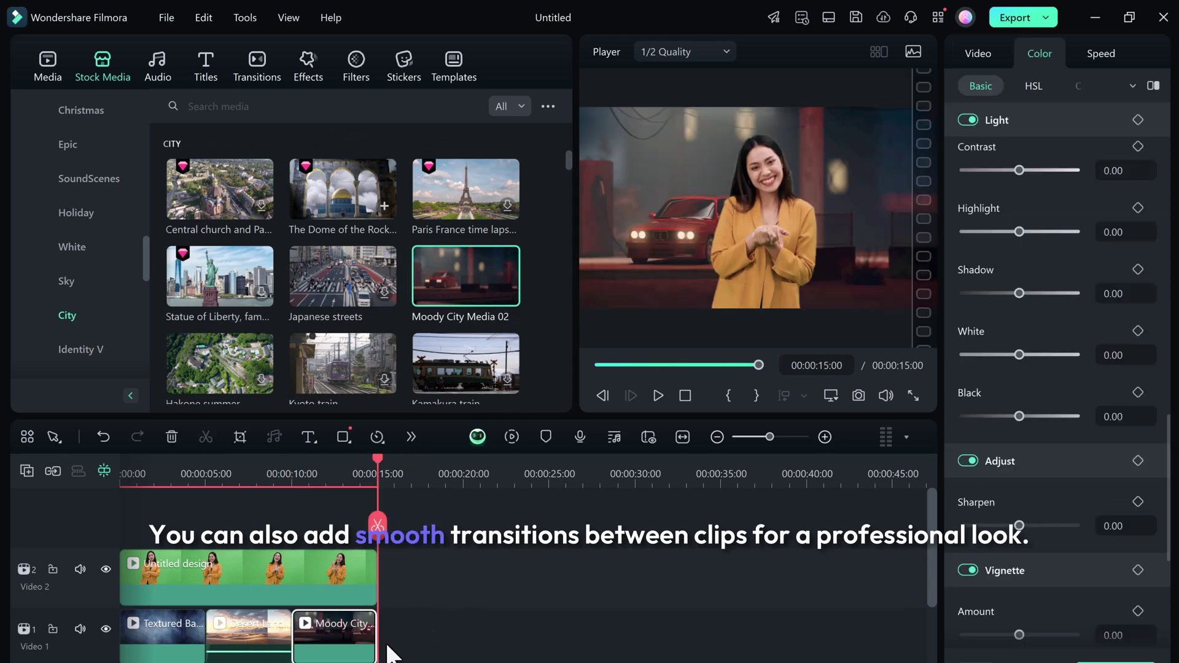
left_click(289, 479)
left_click(261, 72)
scroll(479, 264, "down", 3)
left_click(507, 222)
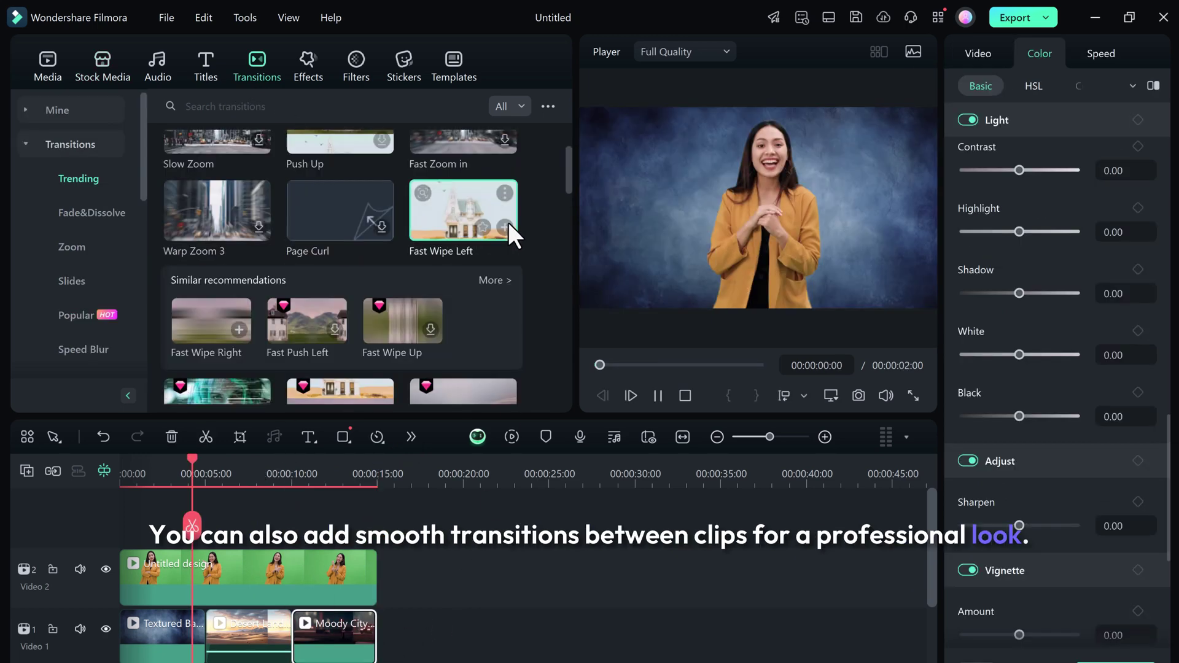
left_click_drag(481, 223, 205, 633)
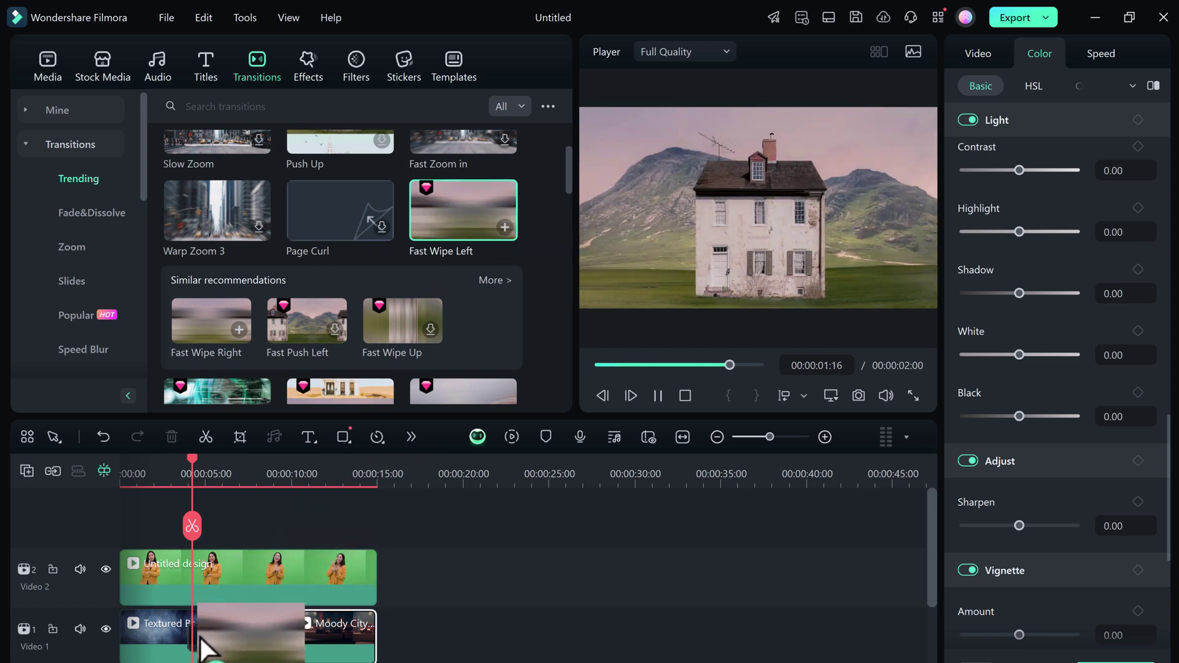
left_click(658, 395)
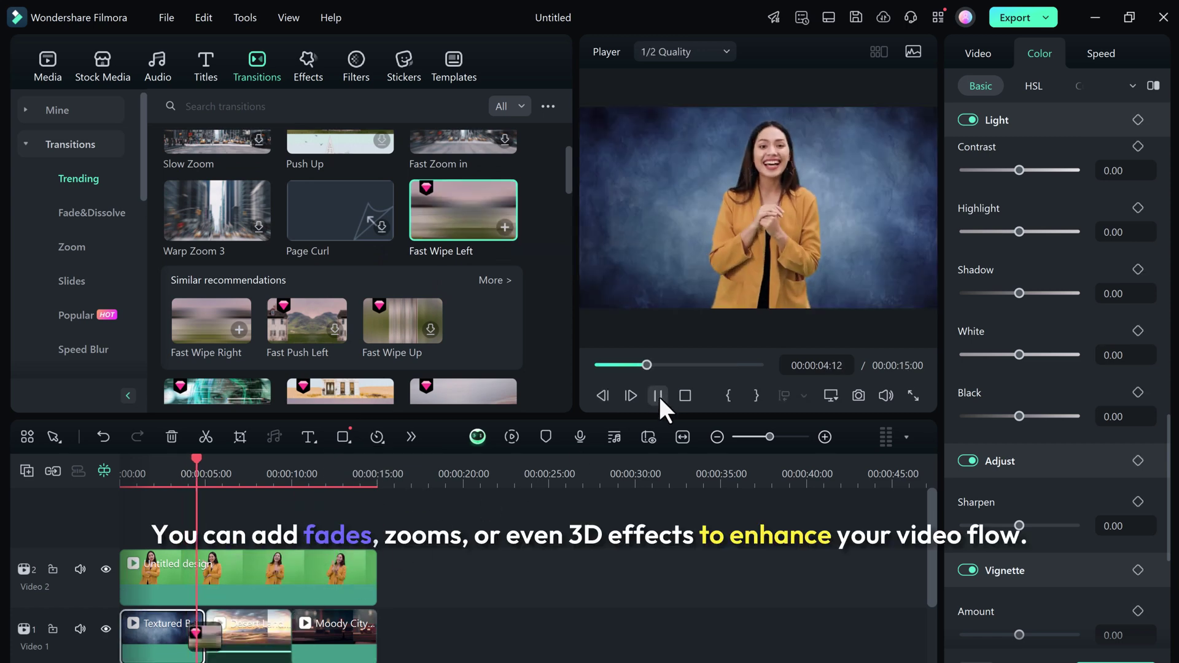
left_click(659, 396)
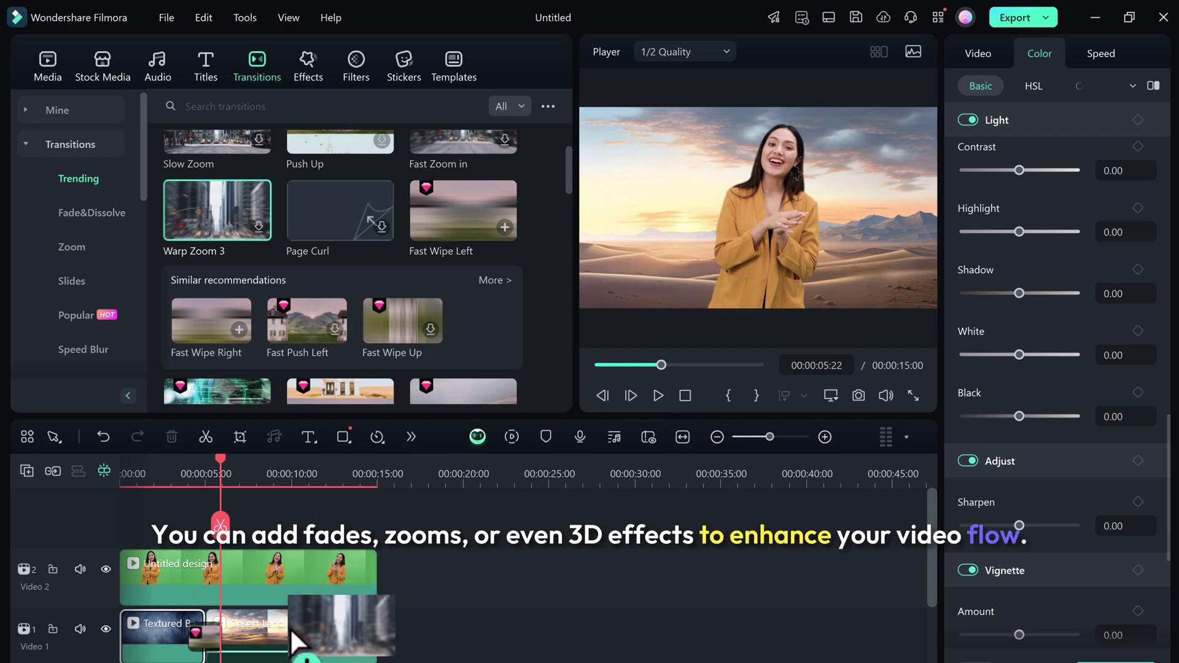
Step: Insert Warp Zoom 3 between the desert and city clips and replay from the start
left_click_drag(233, 227, 291, 635)
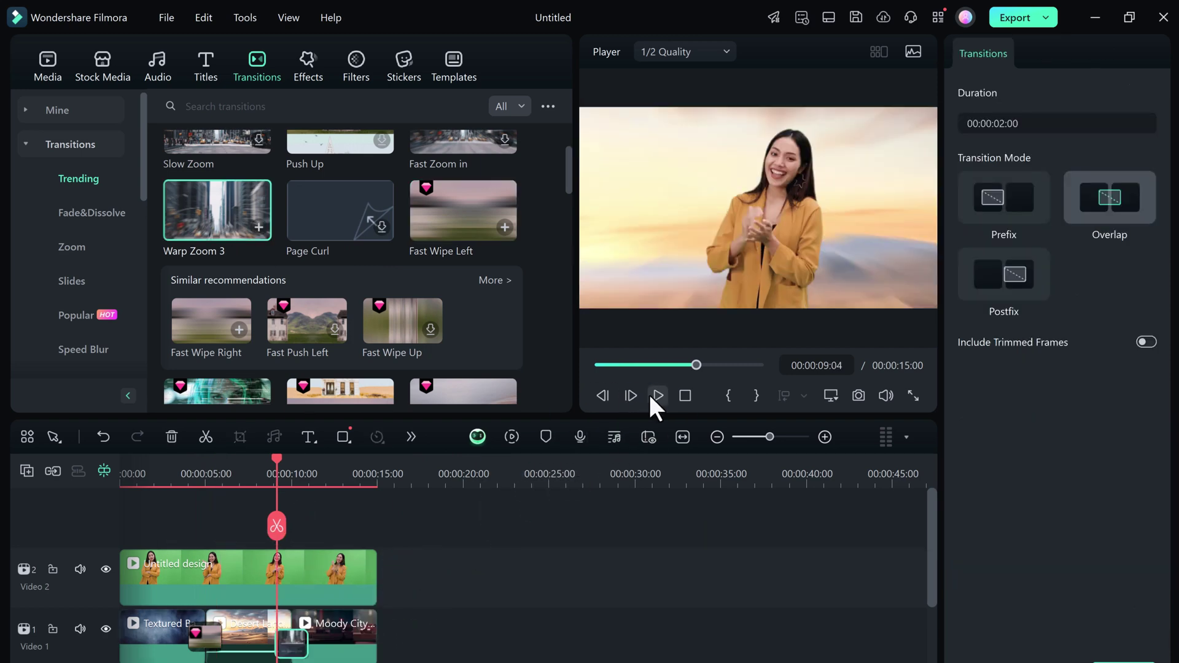
left_click(656, 396)
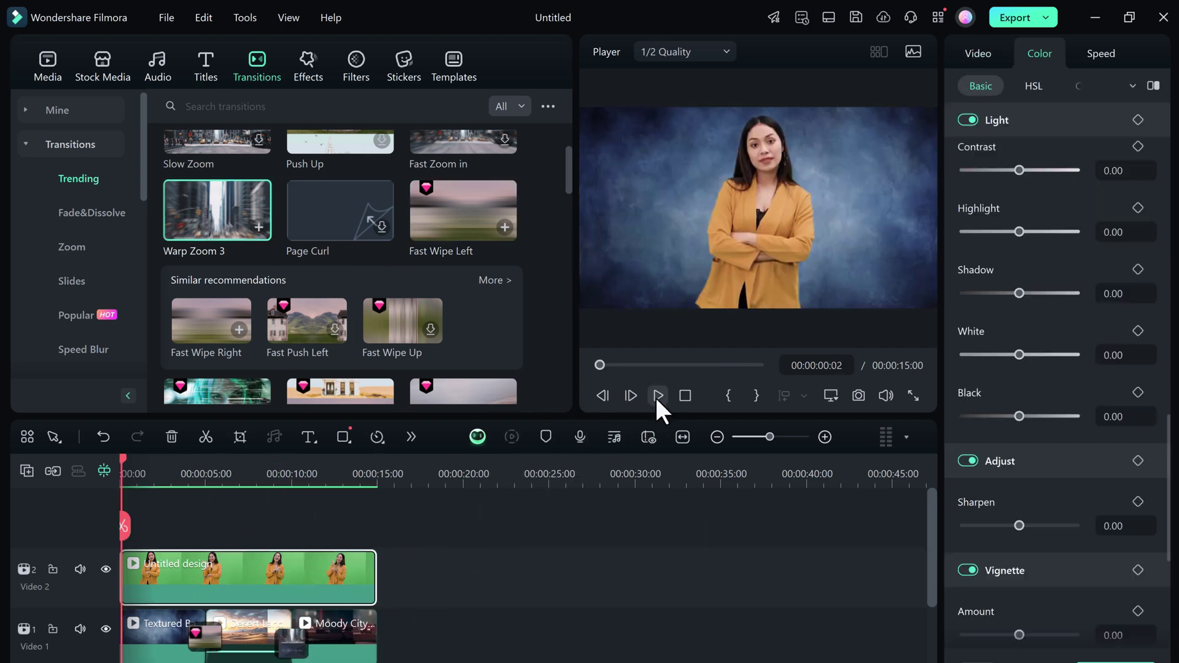
left_click(656, 395)
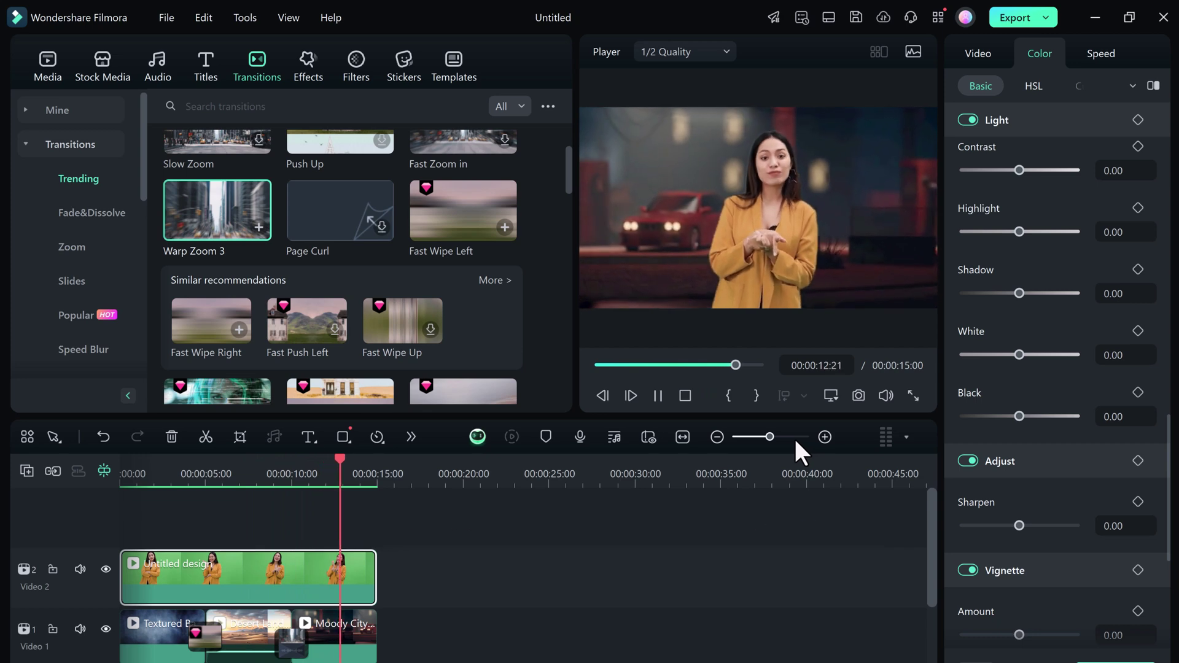
Step: Place Beautify on a track above the presenter, setting Smooth 67, Whiten 45, Hairline 27
left_click(303, 65)
scroll(390, 277, "down", 3)
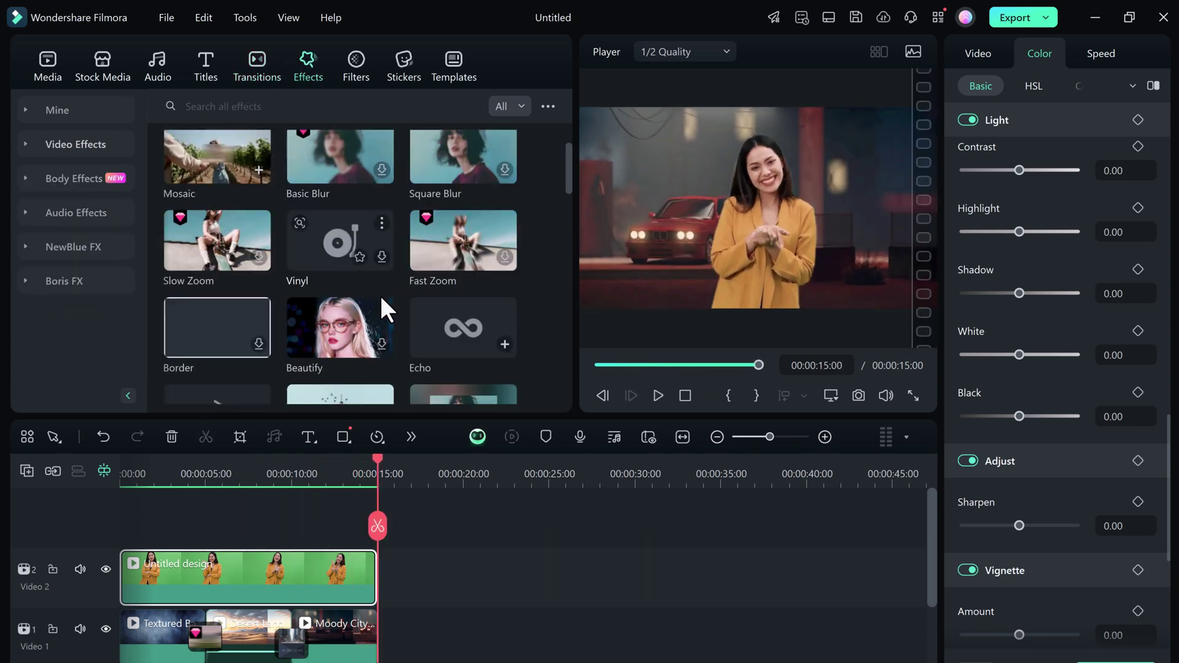
left_click(382, 342)
left_click(335, 473)
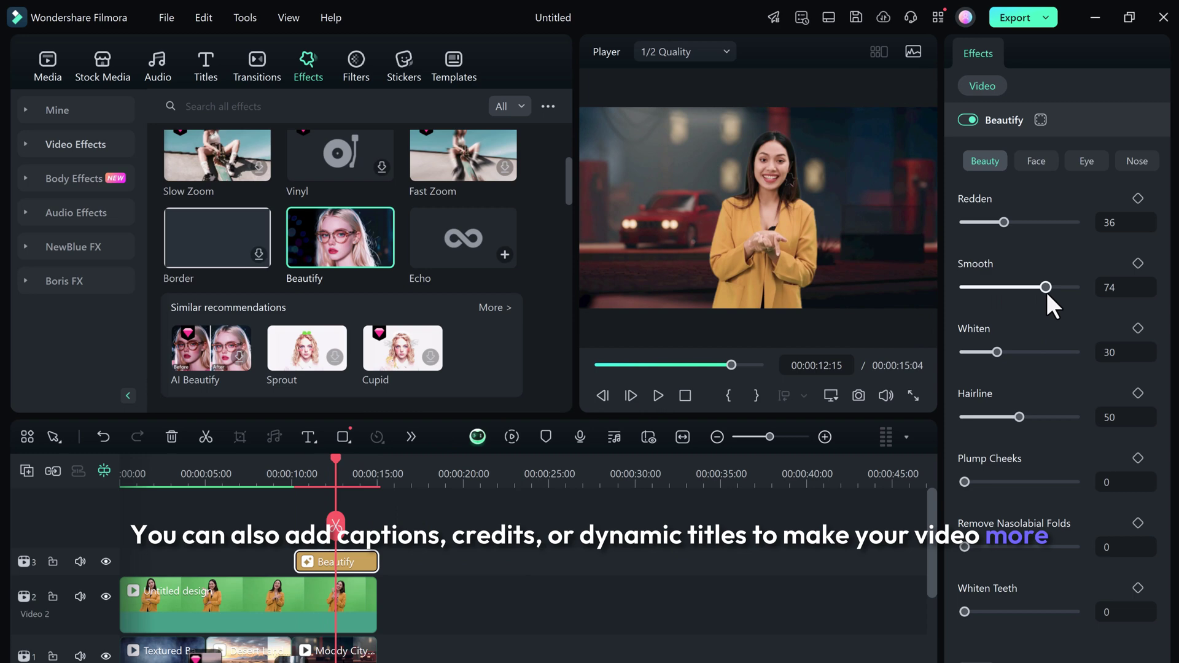
left_click_drag(1045, 287, 1057, 287)
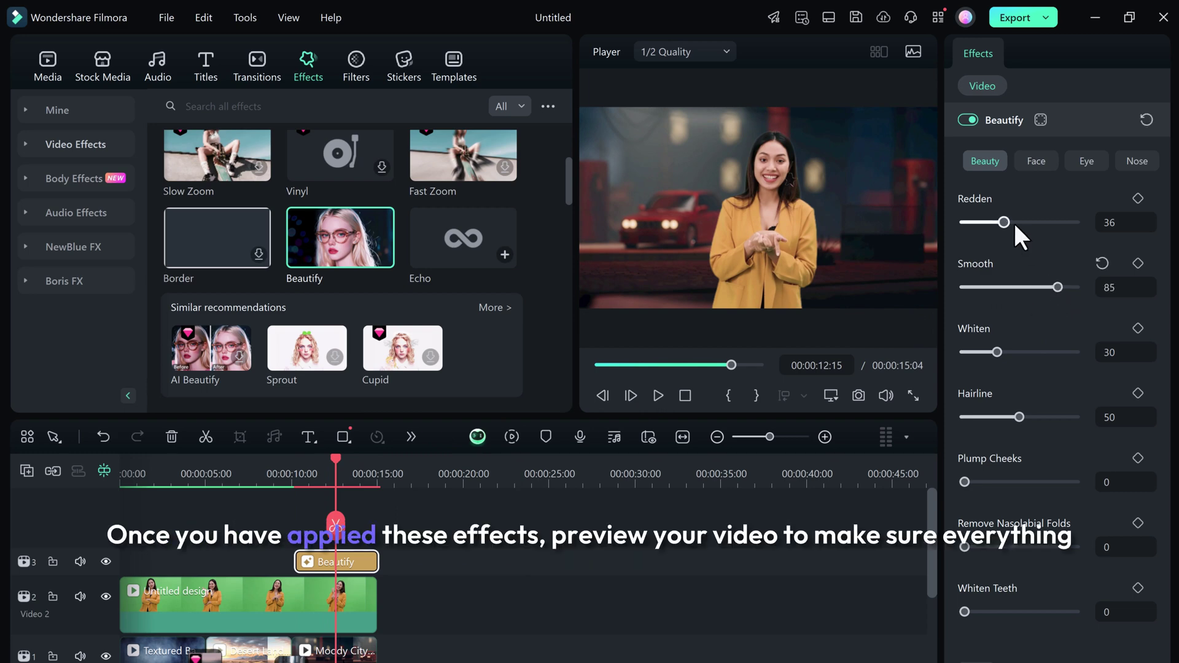
mouse_move(1014, 352)
left_mouse_down()
mouse_move(1055, 352)
mouse_move(1027, 352)
left_mouse_up()
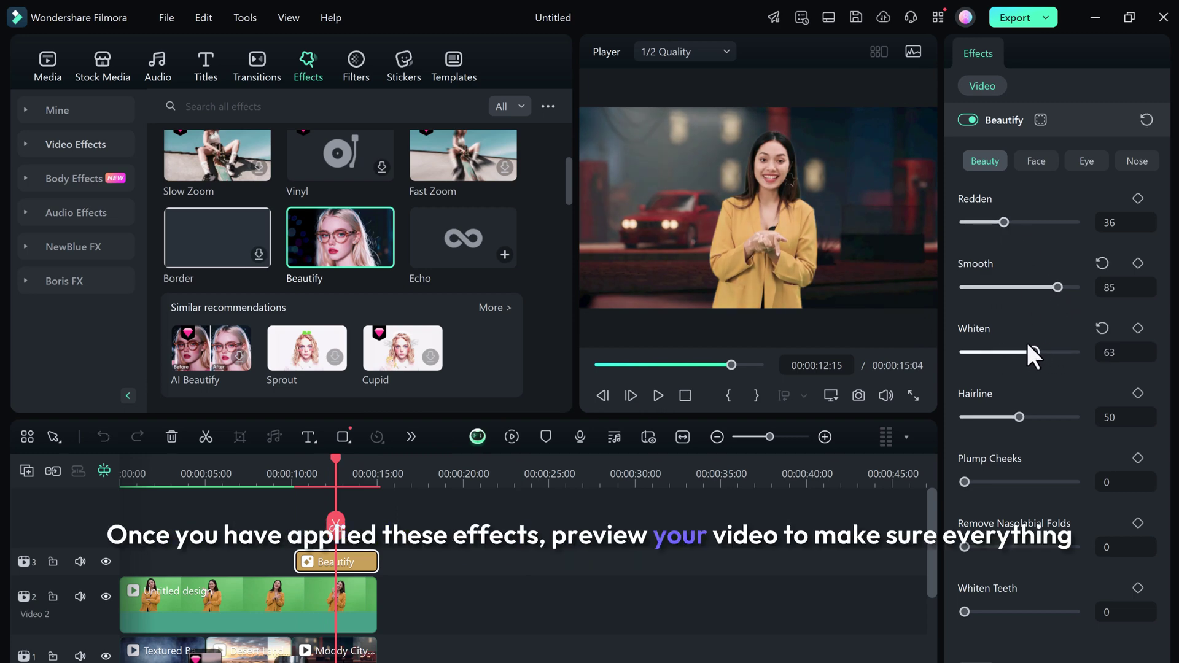
left_click_drag(1015, 416, 1035, 413)
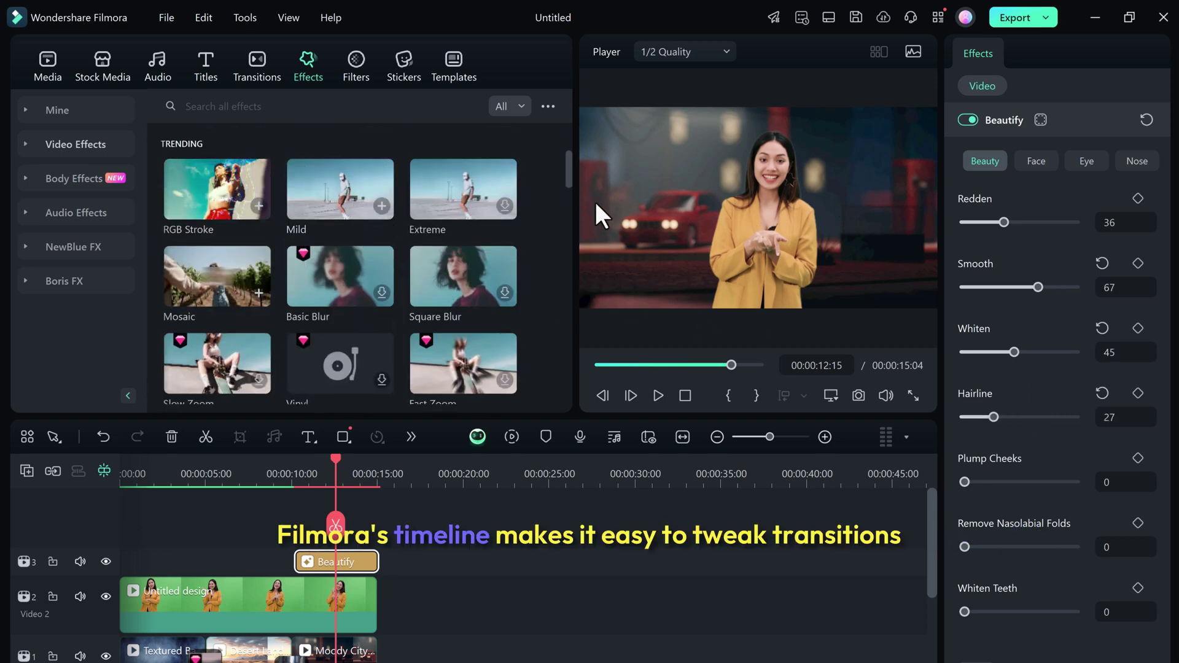
left_click(482, 556)
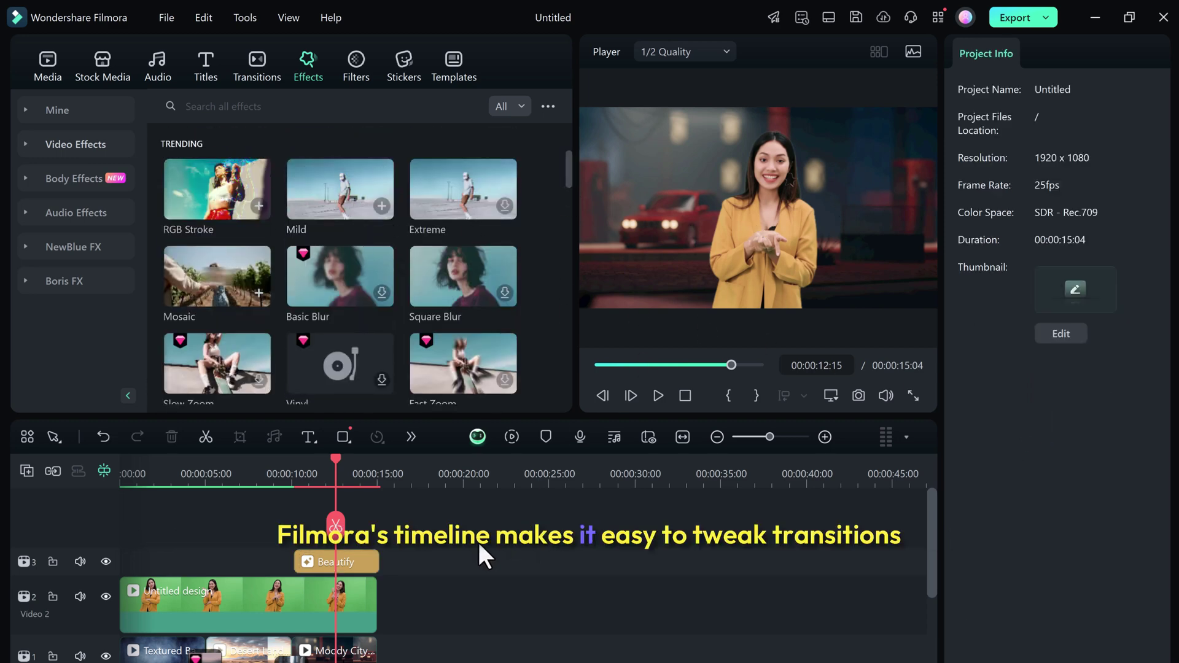
Step: Set the MP4 export to Higher quality, confirming 1920x1080 resolution and 25 fps frame rate
left_click(1038, 17)
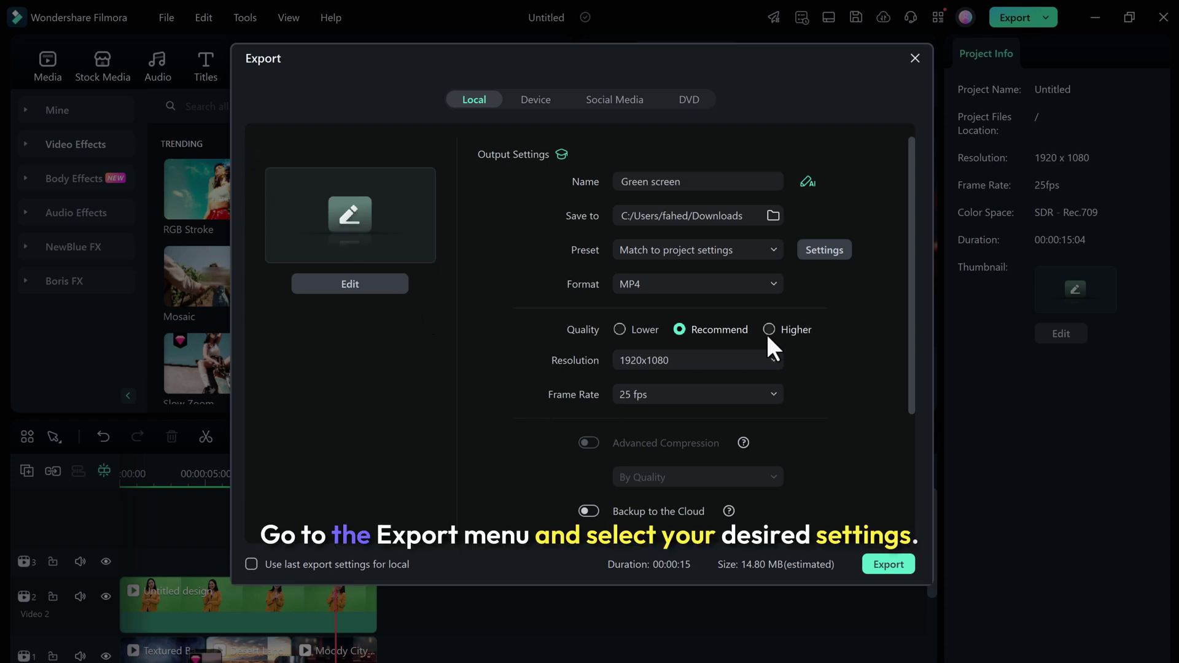
left_click(767, 331)
left_click(777, 358)
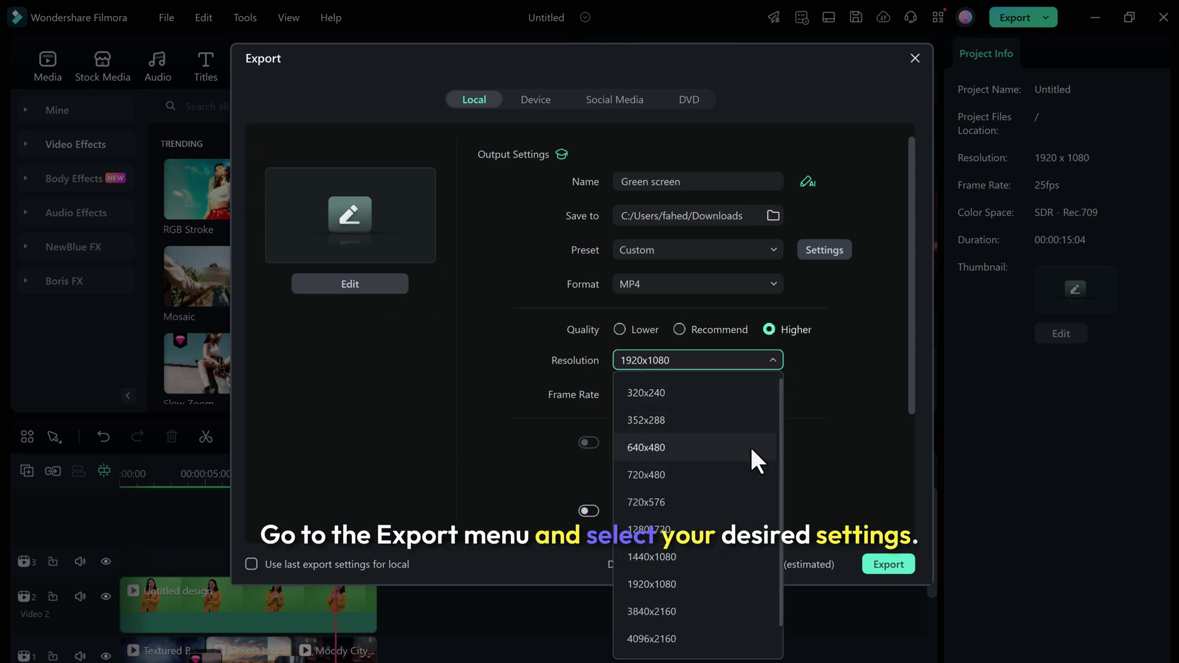
left_click(740, 586)
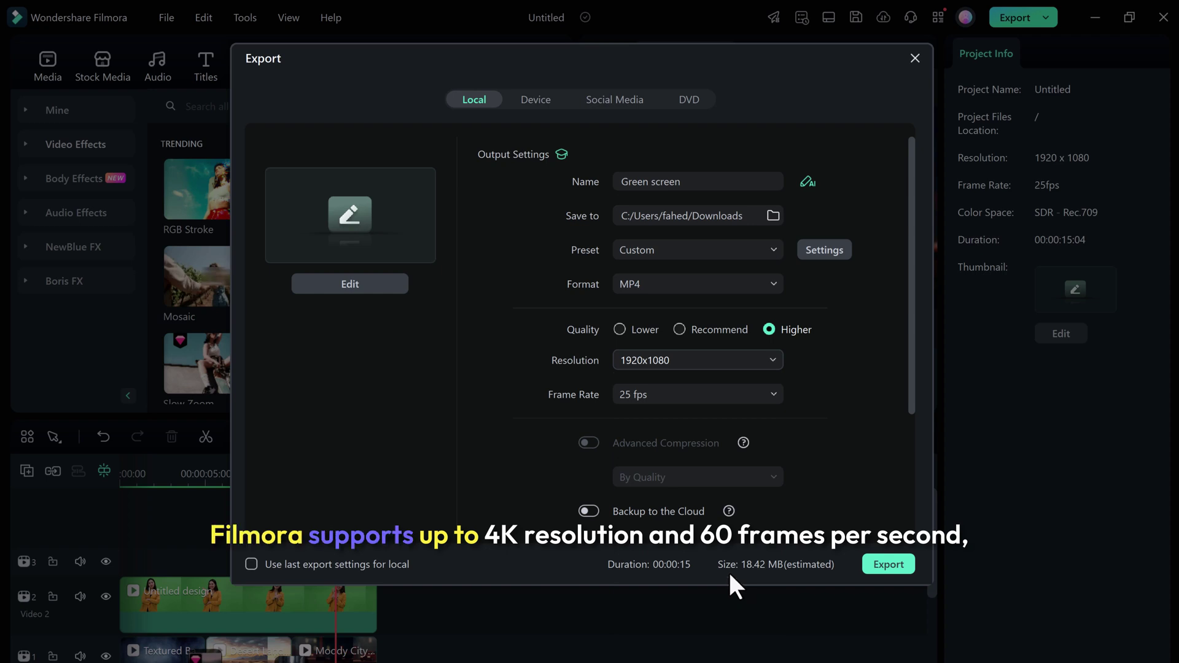
left_click(757, 363)
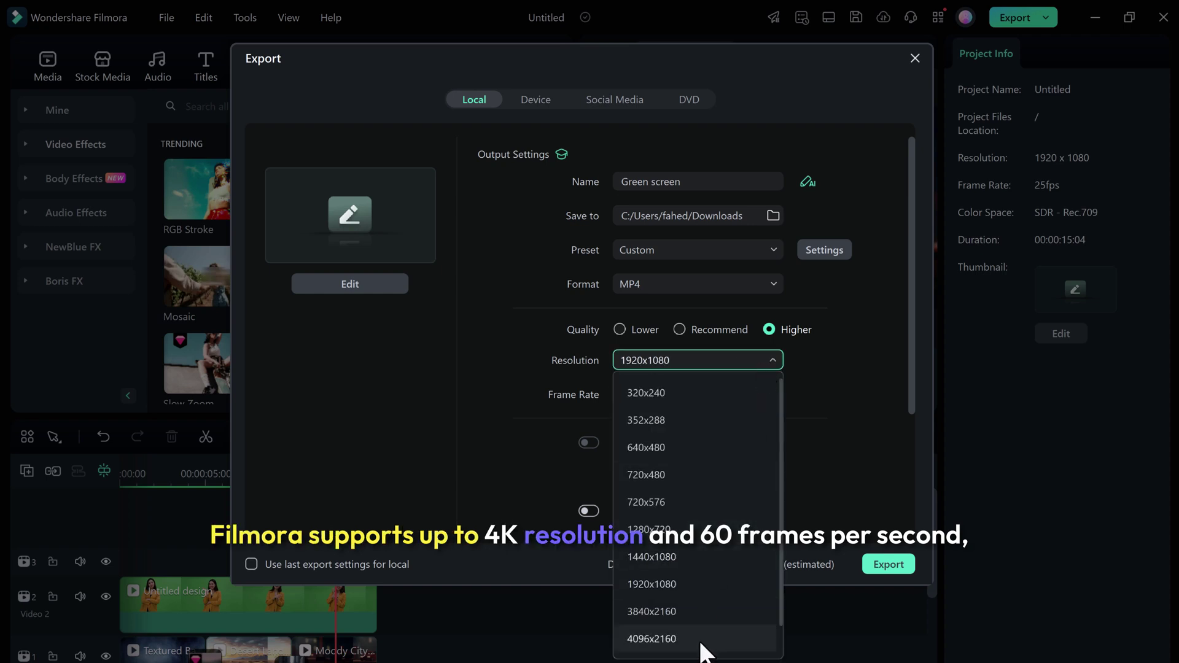
left_click(702, 588)
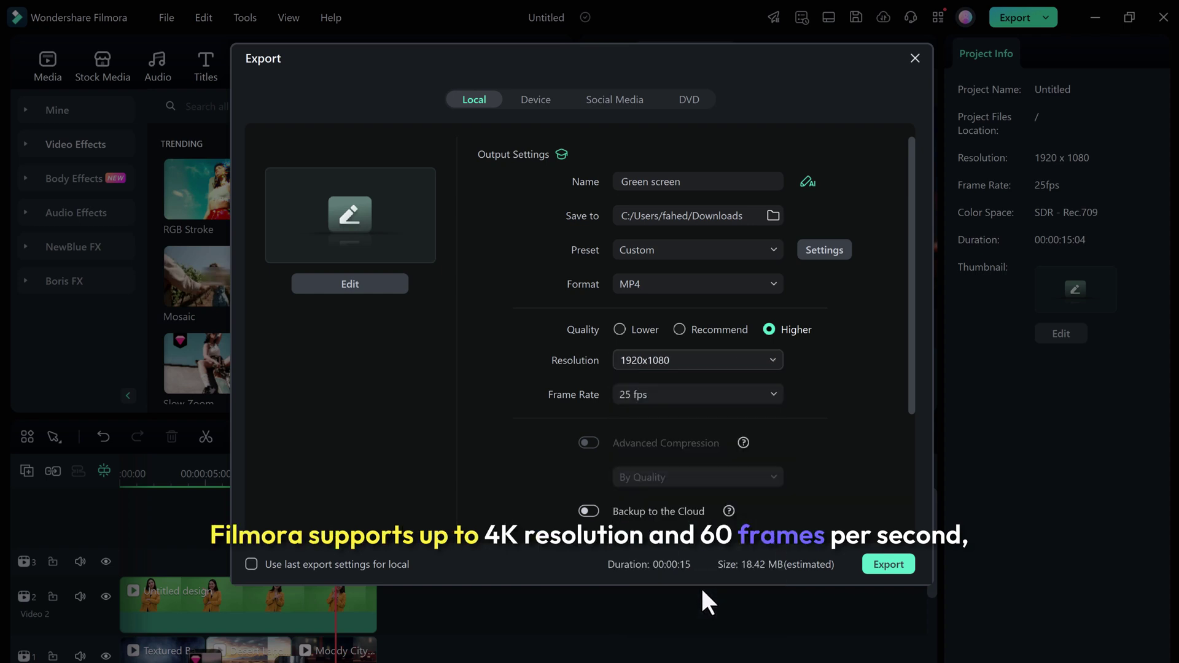
left_click(700, 390)
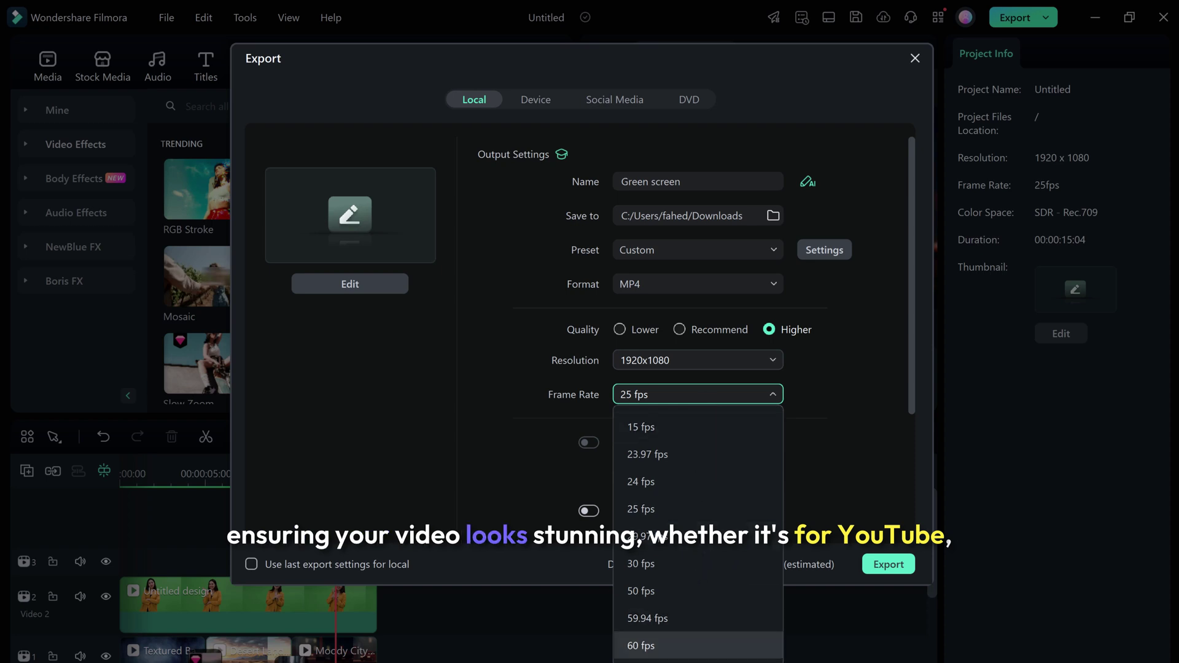
left_click(699, 509)
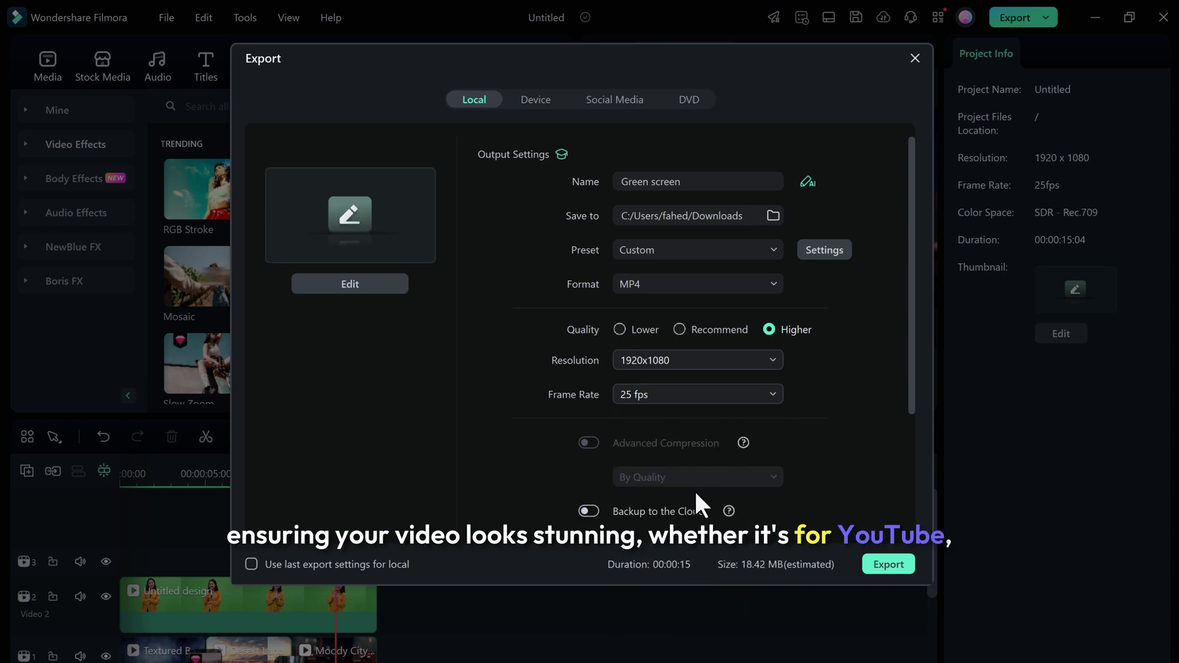
Step: Render Green screen.mp4 to 100% and close its playback preview
left_click(889, 563)
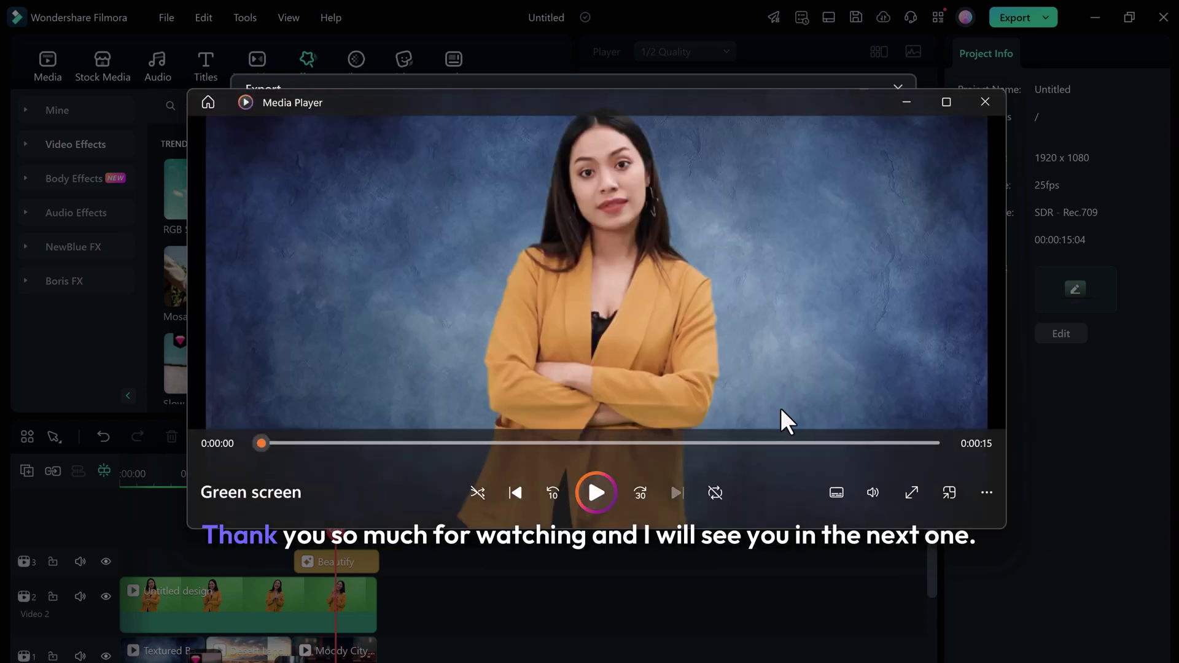
left_click(984, 102)
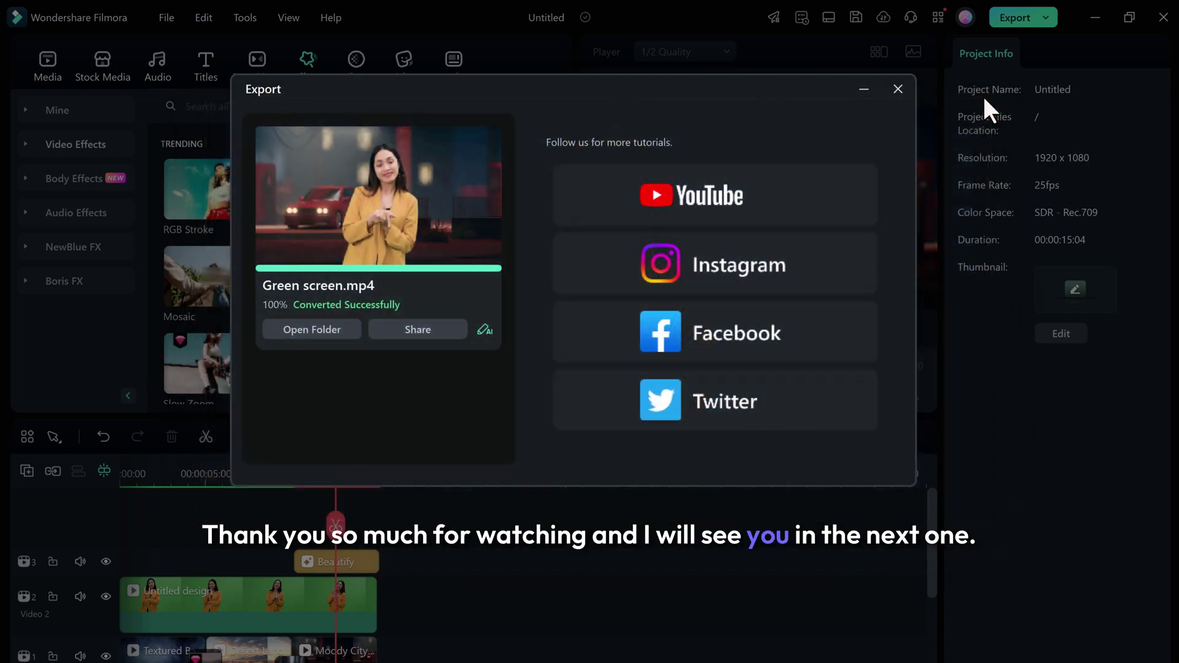